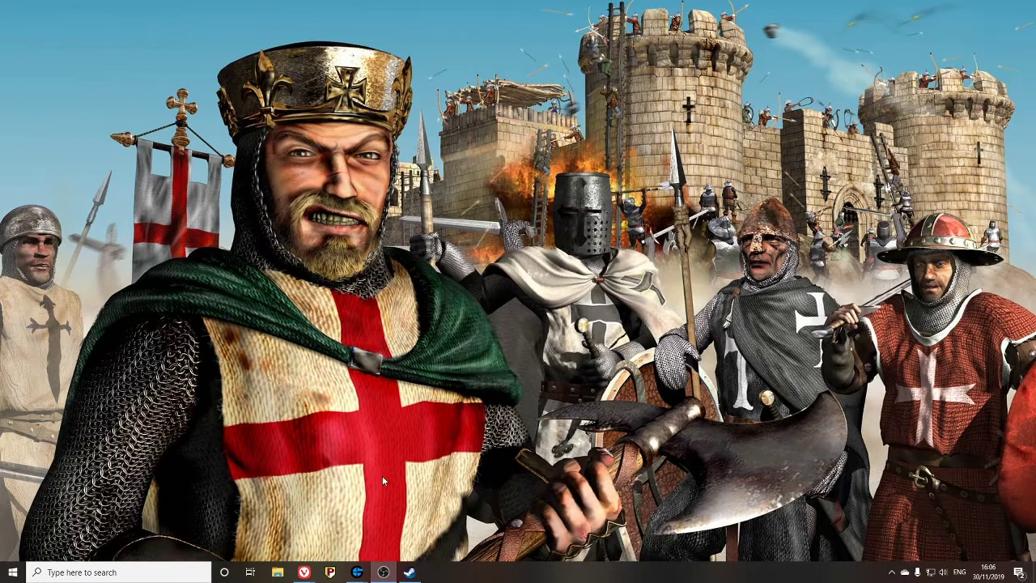
- Briefly bring up GameRanger, hide it, and restore Steam showing the Official Multiplayer Guide
{"action": "mouse_move", "coordinate": [363, 562]}
{"action": "left_click", "coordinate": [356, 527]}
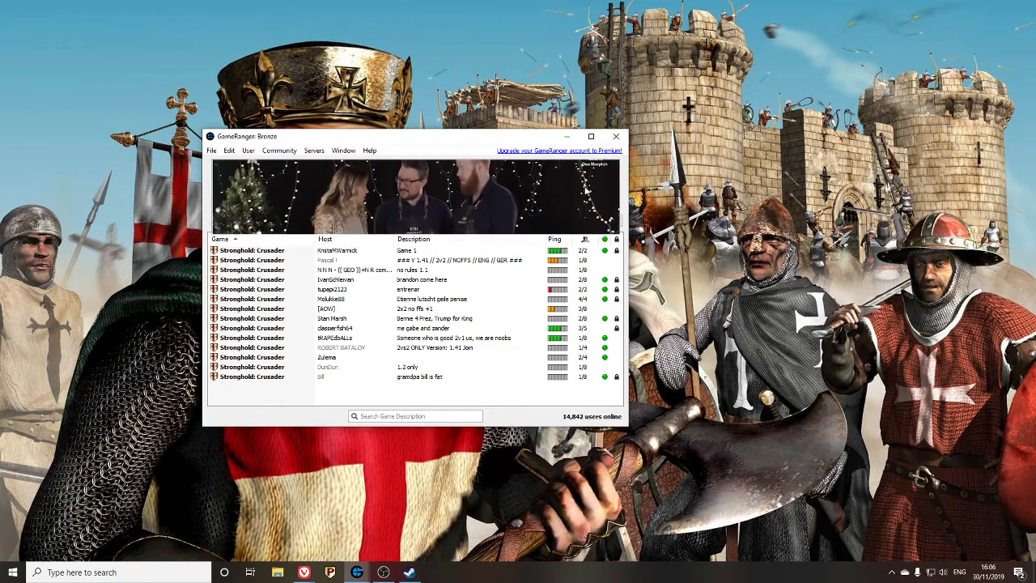
{"action": "left_click", "coordinate": [558, 140]}
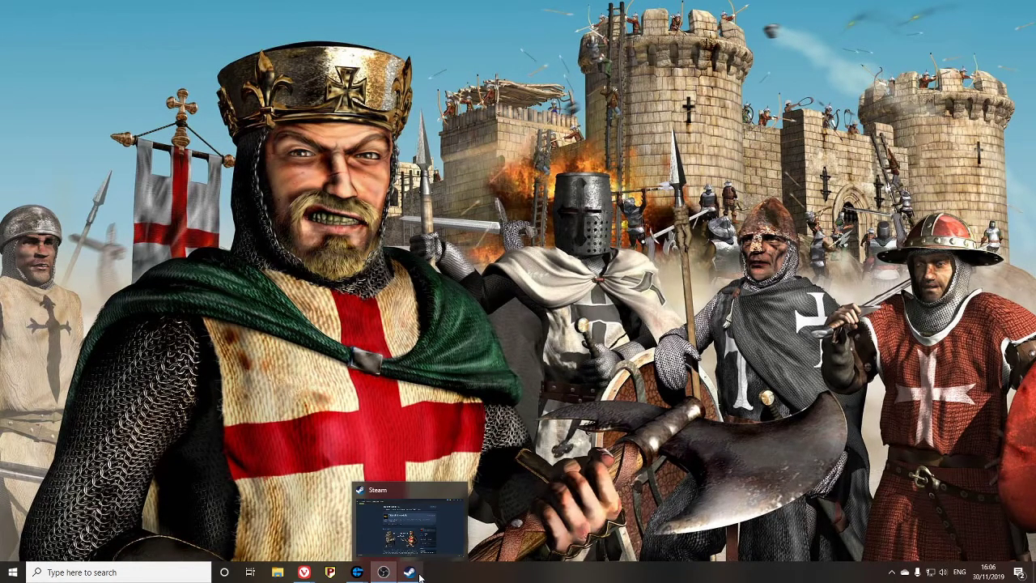
{"action": "left_click", "coordinate": [420, 576]}
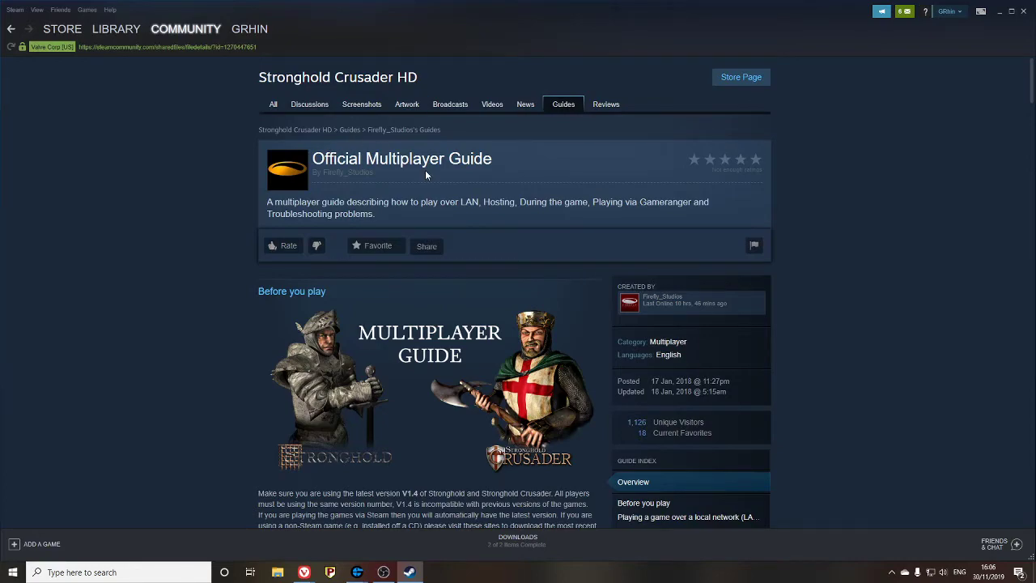
- Scroll the guide down to Troubleshooting and read the compatibility steps
{"action": "scroll", "coordinate": [455, 184], "scroll_direction": "down", "scroll_amount": 10}
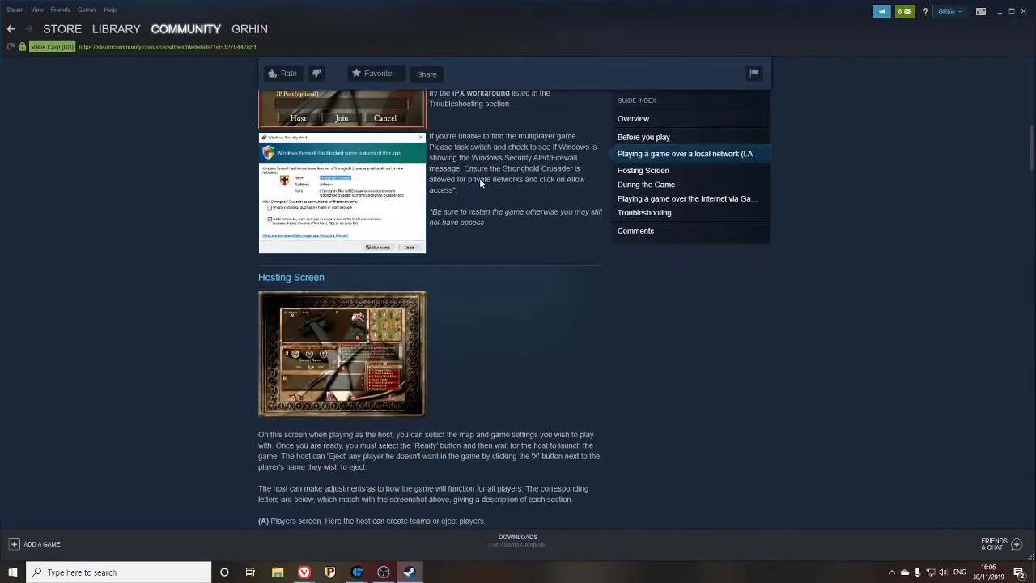
{"action": "scroll", "coordinate": [479, 184], "scroll_direction": "down", "scroll_amount": 10}
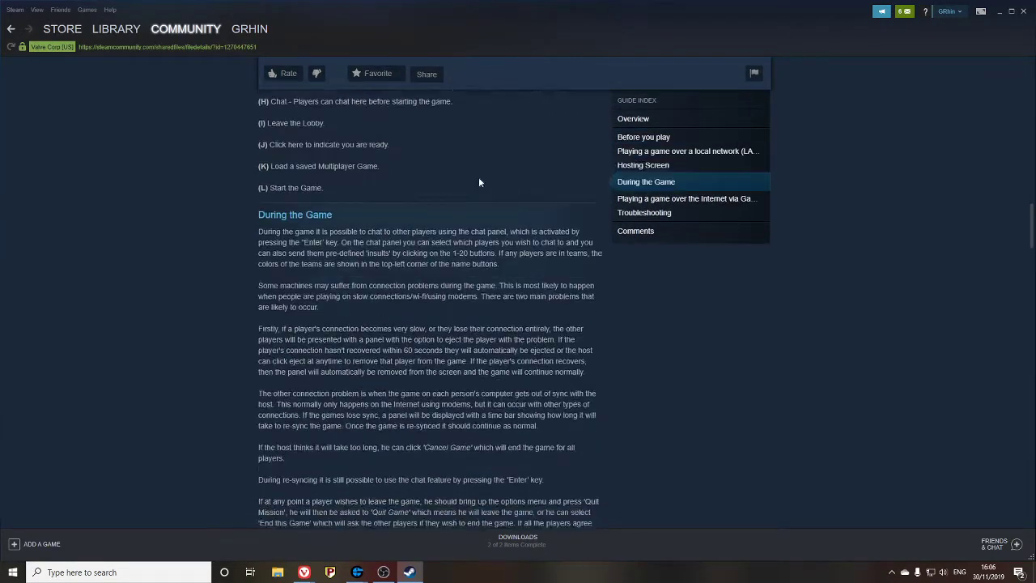
{"action": "scroll", "coordinate": [385, 262], "scroll_direction": "down", "scroll_amount": 10}
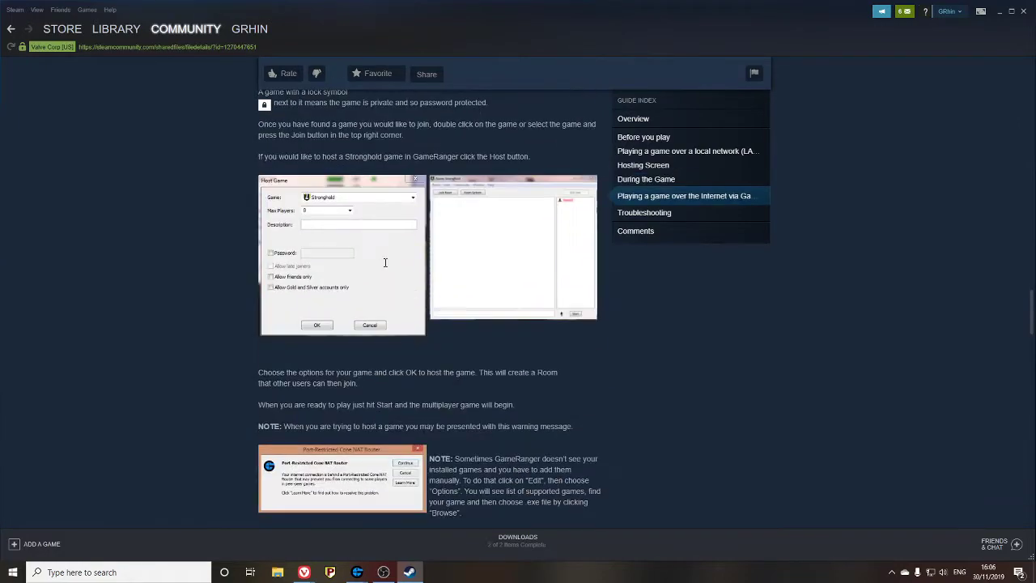
{"action": "scroll", "coordinate": [386, 262], "scroll_direction": "down", "scroll_amount": 8}
{"action": "left_click_drag", "start_coordinate": [256, 278], "coordinate": [347, 279]}
{"action": "left_click", "coordinate": [385, 283]}
{"action": "scroll", "coordinate": [391, 295], "scroll_direction": "down", "scroll_amount": 2}
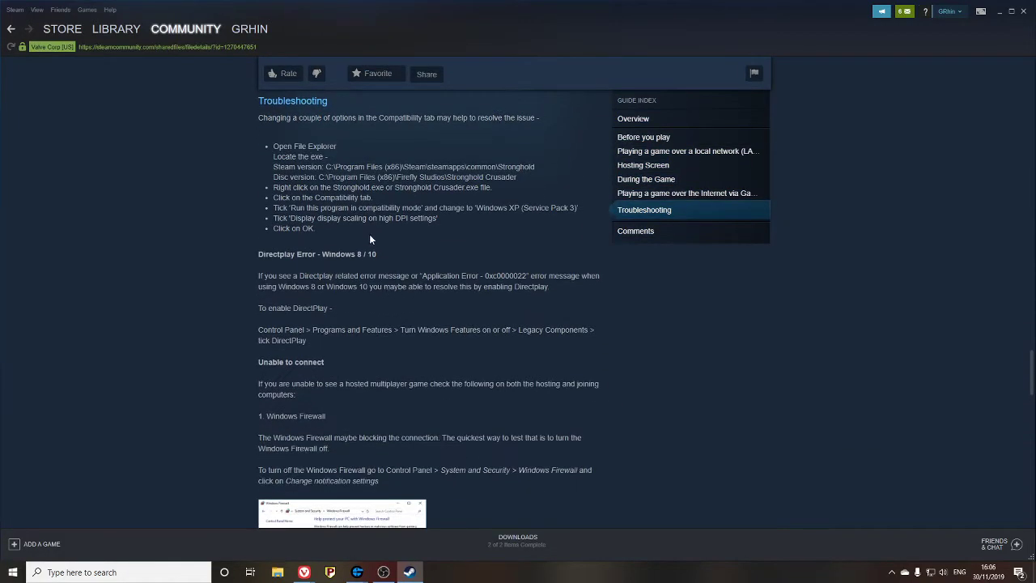
{"action": "left_click_drag", "start_coordinate": [262, 116], "coordinate": [363, 244]}
{"action": "left_click", "coordinate": [426, 265]}
- Read the DirectPlay error advice, its enabling path, and the Unable to connect section
{"action": "scroll", "coordinate": [373, 268], "scroll_direction": "down", "scroll_amount": 1}
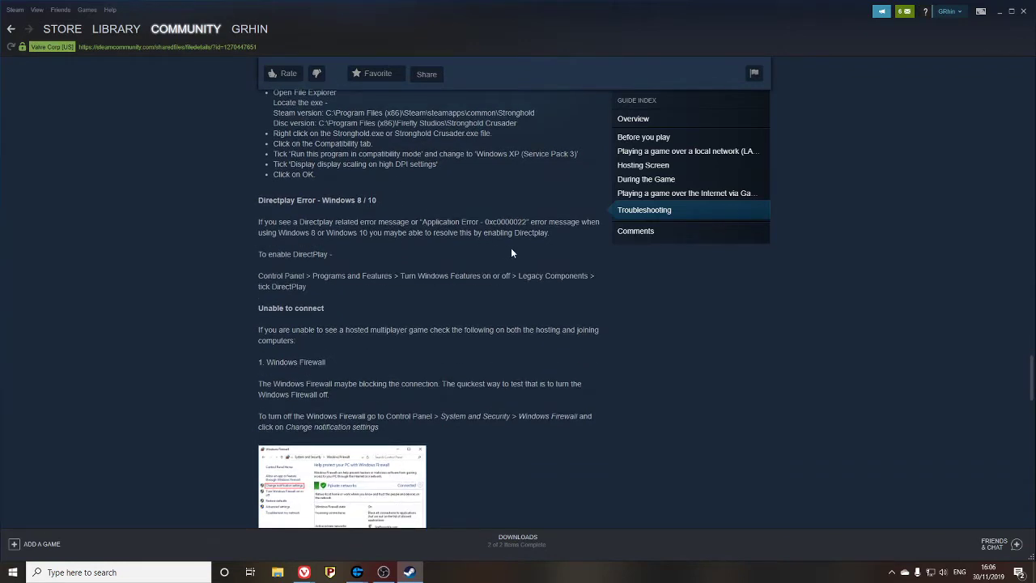
{"action": "left_click_drag", "start_coordinate": [273, 91], "coordinate": [258, 223]}
{"action": "left_click", "coordinate": [564, 242]}
{"action": "left_click", "coordinate": [352, 246]}
{"action": "left_click_drag", "start_coordinate": [259, 264], "coordinate": [515, 282]}
{"action": "left_click", "coordinate": [483, 276]}
{"action": "left_click", "coordinate": [403, 317]}
{"action": "scroll", "coordinate": [387, 313], "scroll_direction": "down", "scroll_amount": 1}
{"action": "scroll", "coordinate": [387, 314], "scroll_direction": "down", "scroll_amount": 3}
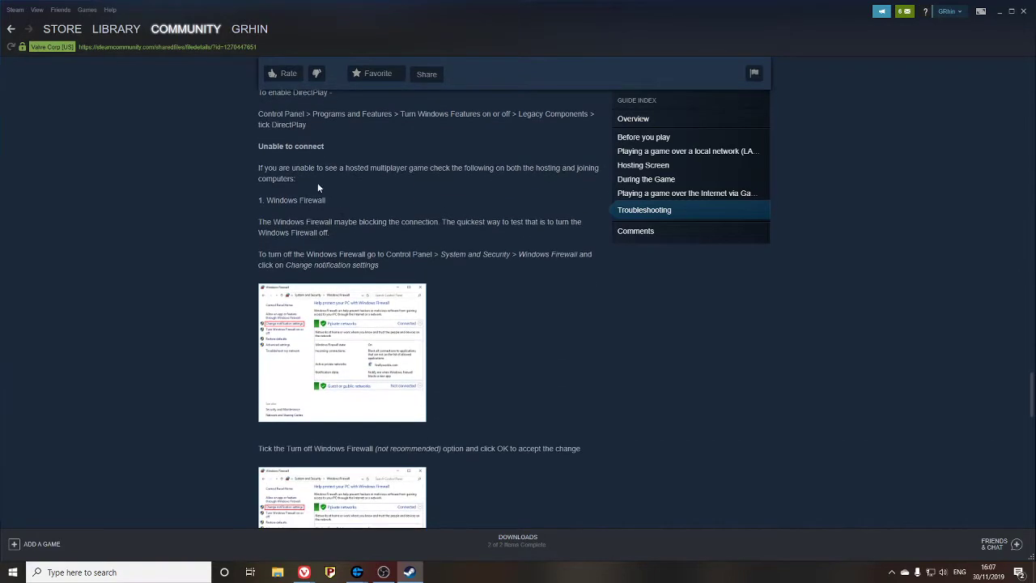
{"action": "left_click_drag", "start_coordinate": [255, 166], "coordinate": [258, 91]}
{"action": "left_click", "coordinate": [338, 182]}
- Launch Control Panel from a Start search for 'control' and move it to the right
{"action": "left_click", "coordinate": [13, 571]}
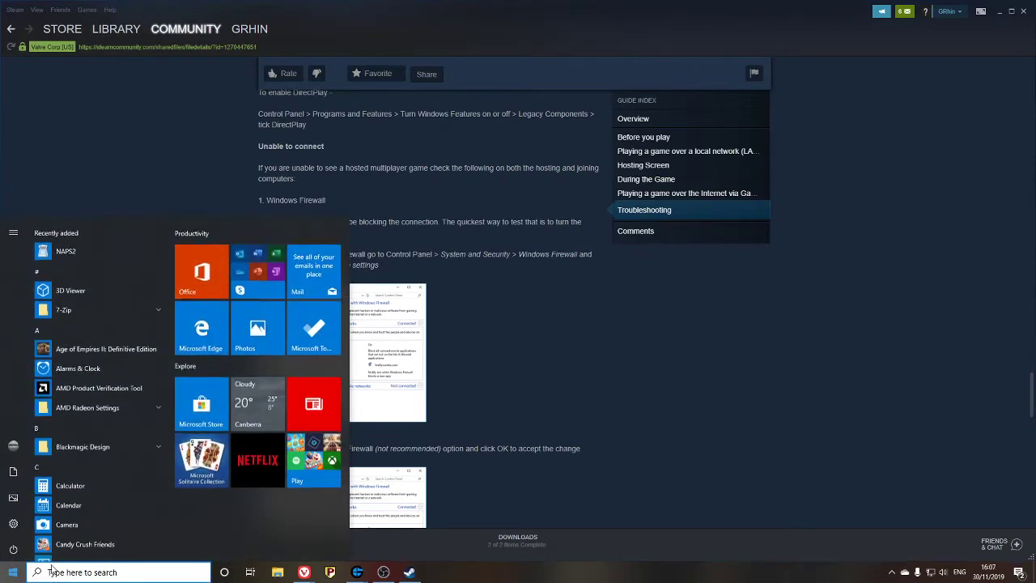
{"action": "type", "text": "control"}
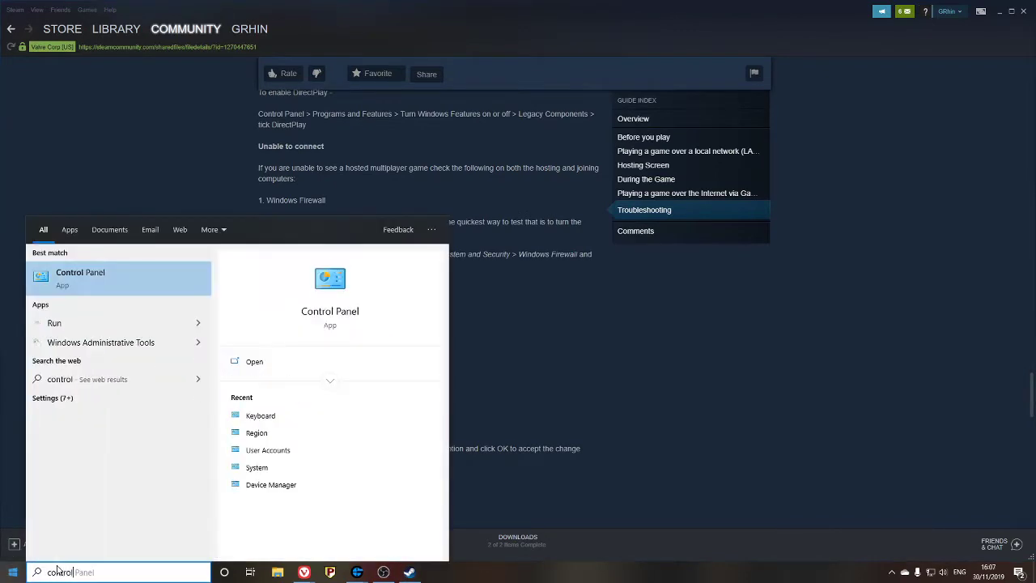
{"action": "key", "text": "Escape"}
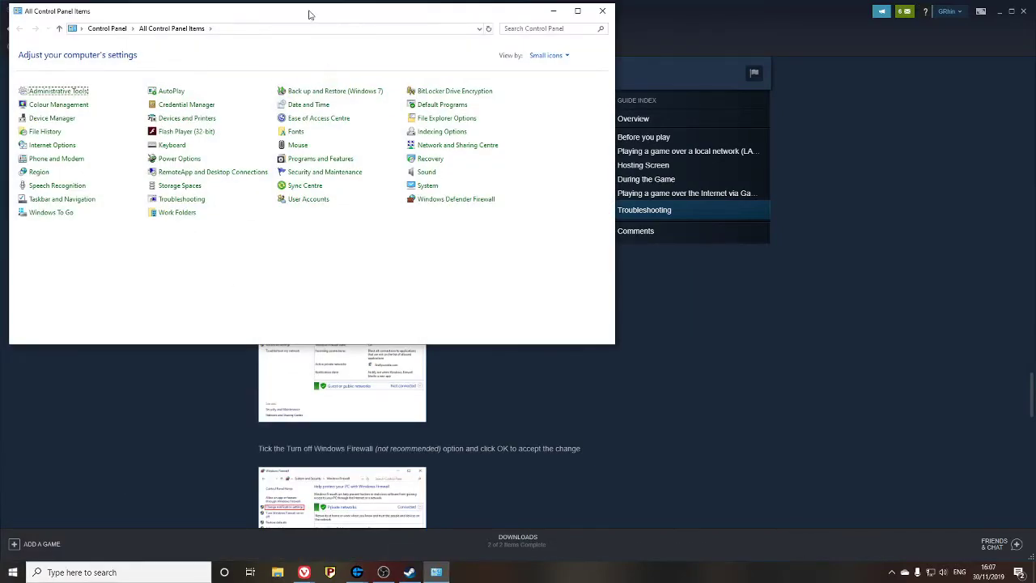
{"action": "left_click_drag", "start_coordinate": [310, 13], "coordinate": [806, 271]}
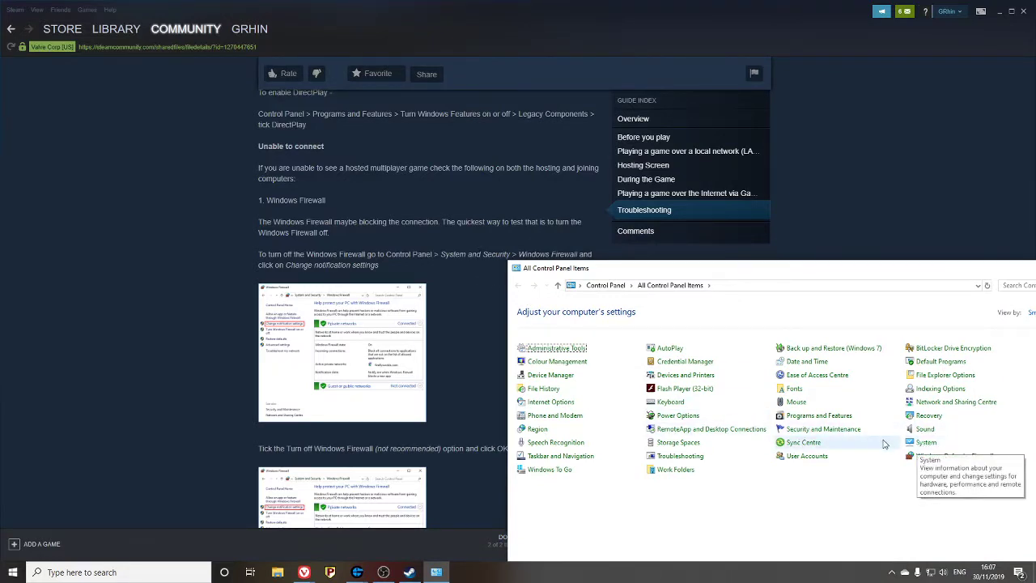
- Look at Security and Maintenance and System, then search Control Panel items for 'fire'
{"action": "left_click", "coordinate": [824, 429]}
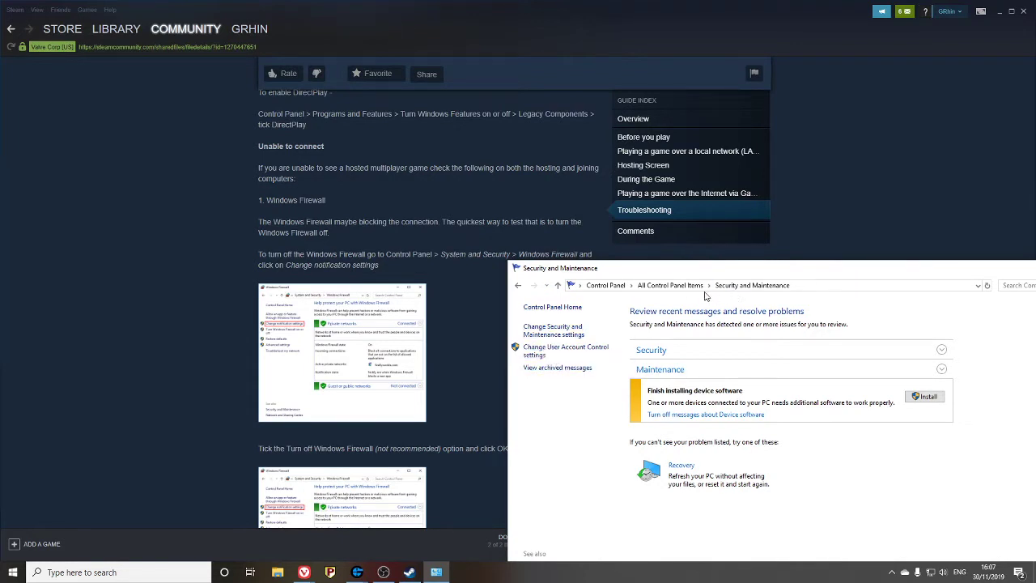
{"action": "left_click", "coordinate": [678, 287]}
{"action": "left_click", "coordinate": [924, 443]}
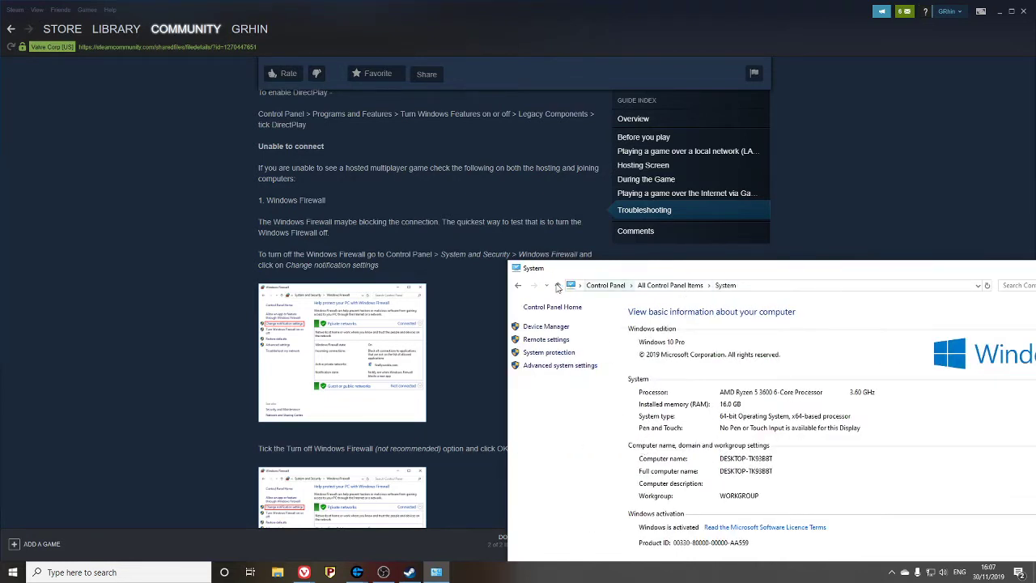
{"action": "left_click", "coordinate": [518, 285]}
{"action": "left_click", "coordinate": [1016, 286]}
{"action": "type", "text": "fire"}
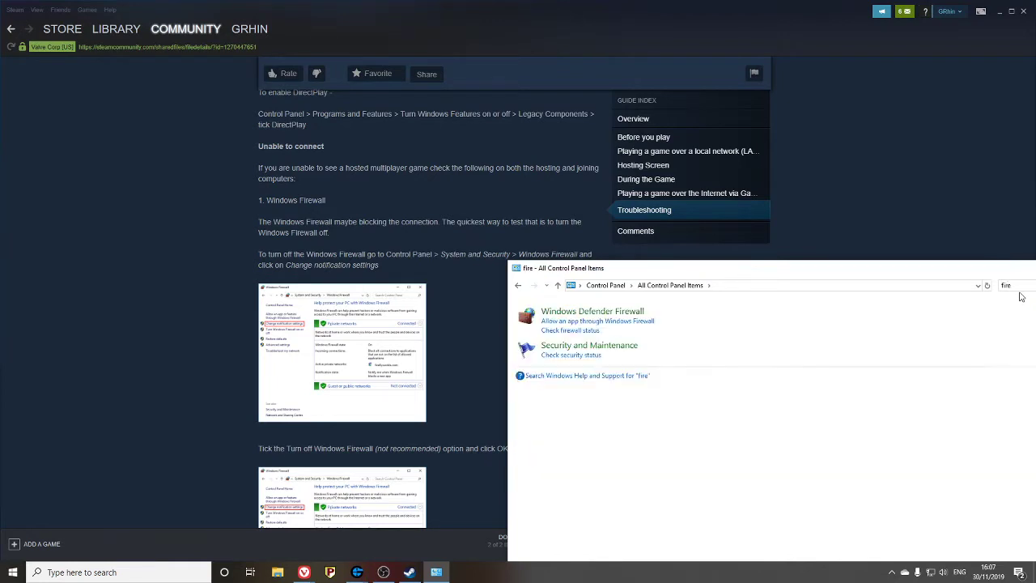
- In Windows Defender Firewall, switch off public-network protection while keeping private networks on
{"action": "left_click", "coordinate": [591, 317]}
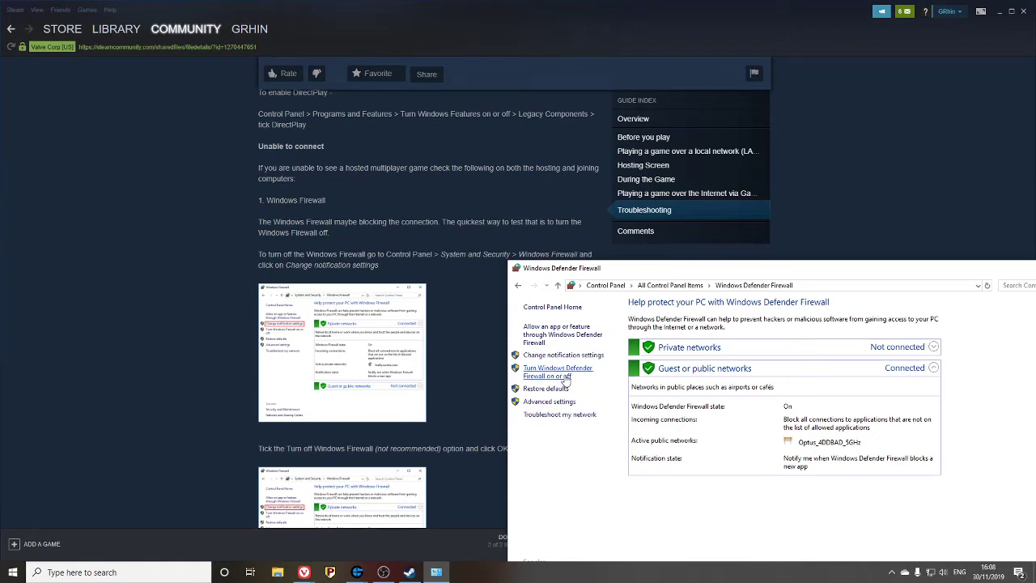
{"action": "left_click", "coordinate": [564, 376]}
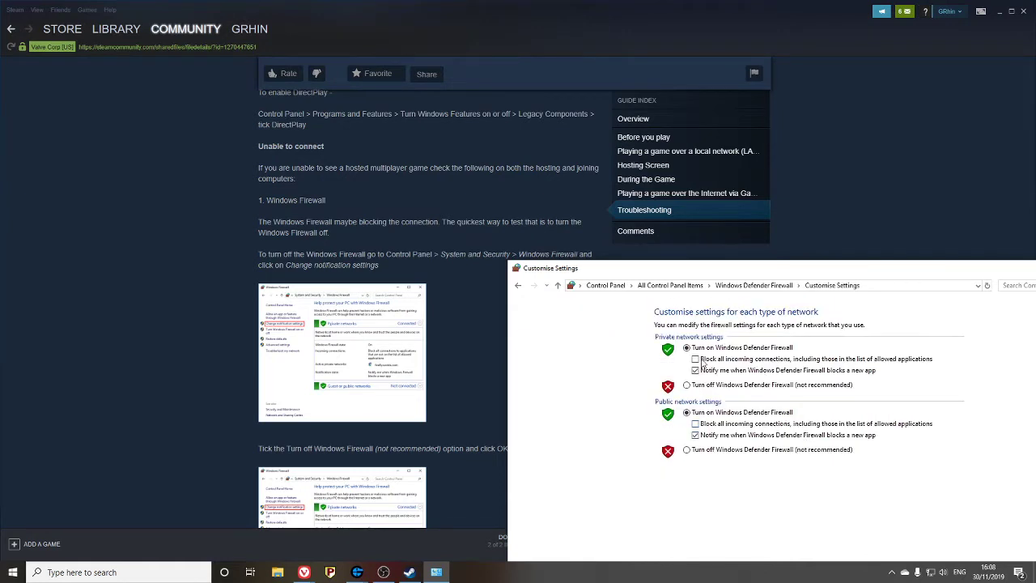
{"action": "left_click", "coordinate": [687, 385]}
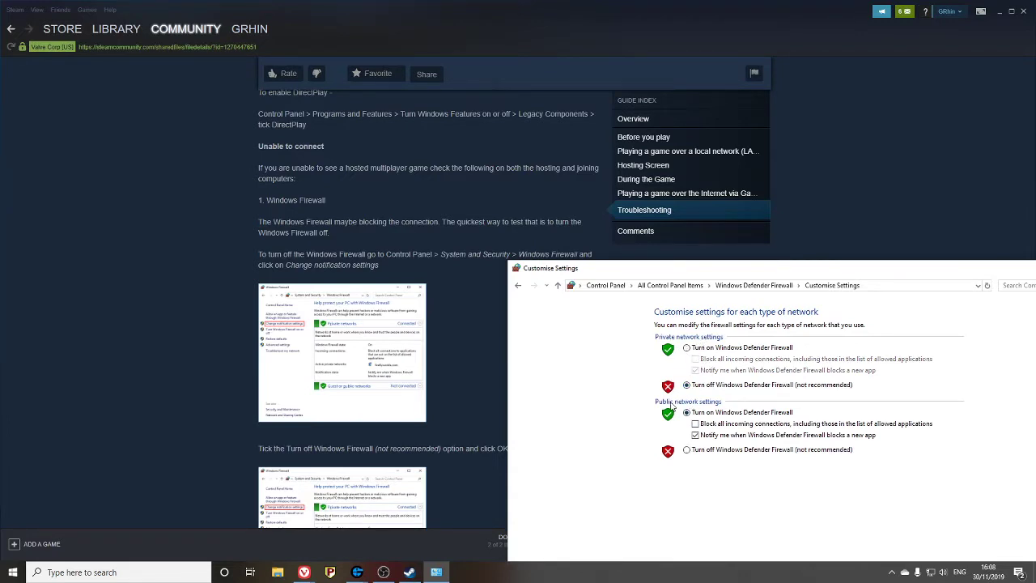
{"action": "left_click", "coordinate": [686, 348]}
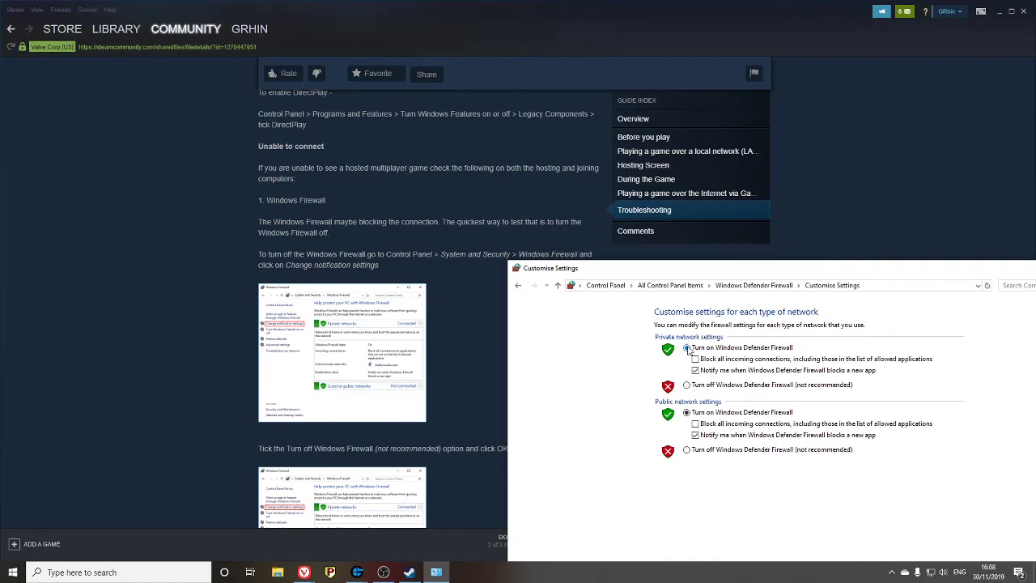
{"action": "left_click", "coordinate": [686, 451]}
{"action": "left_click_drag", "start_coordinate": [745, 269], "coordinate": [655, 147]}
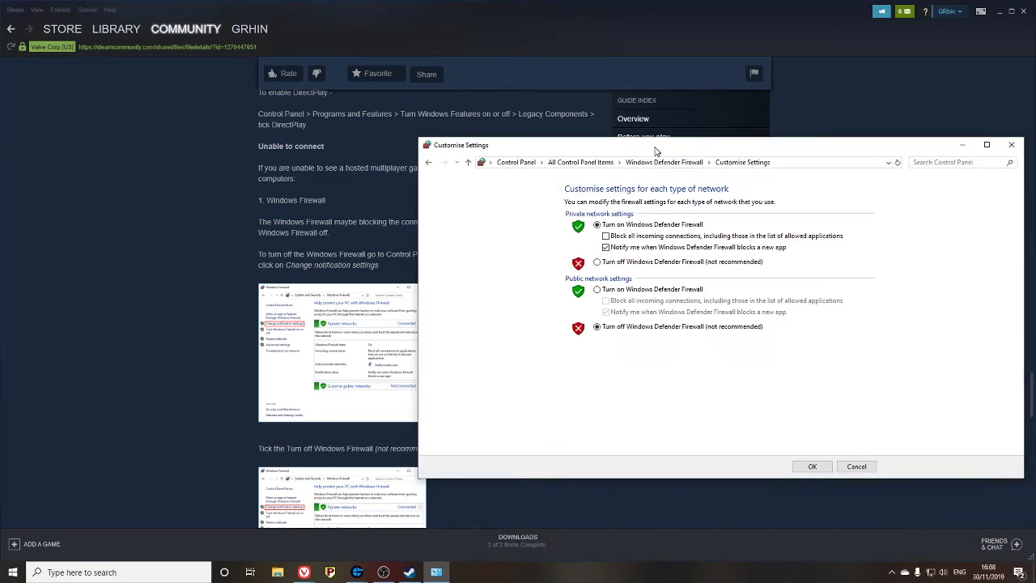
{"action": "left_click", "coordinate": [812, 466]}
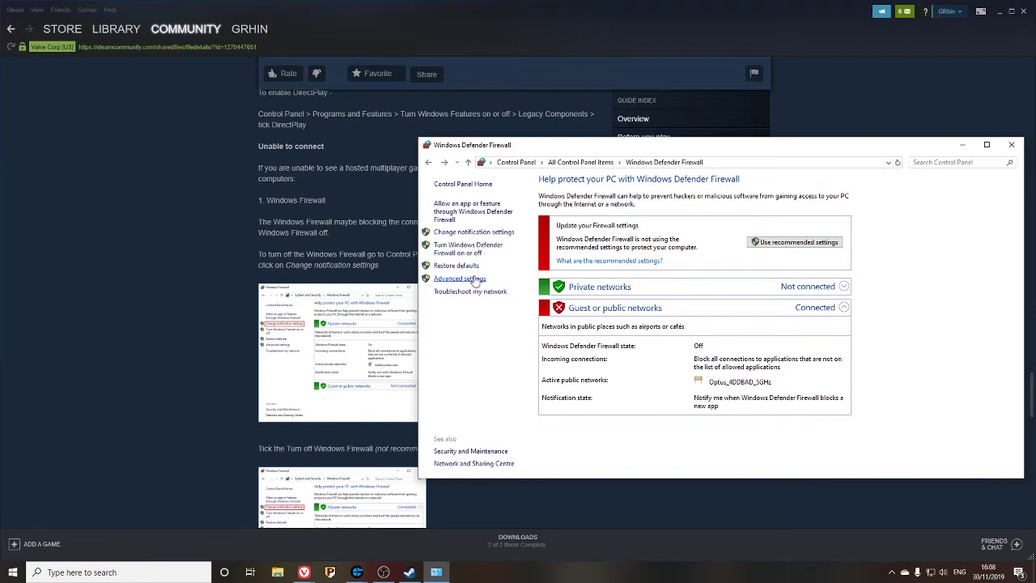
{"action": "left_click", "coordinate": [452, 248]}
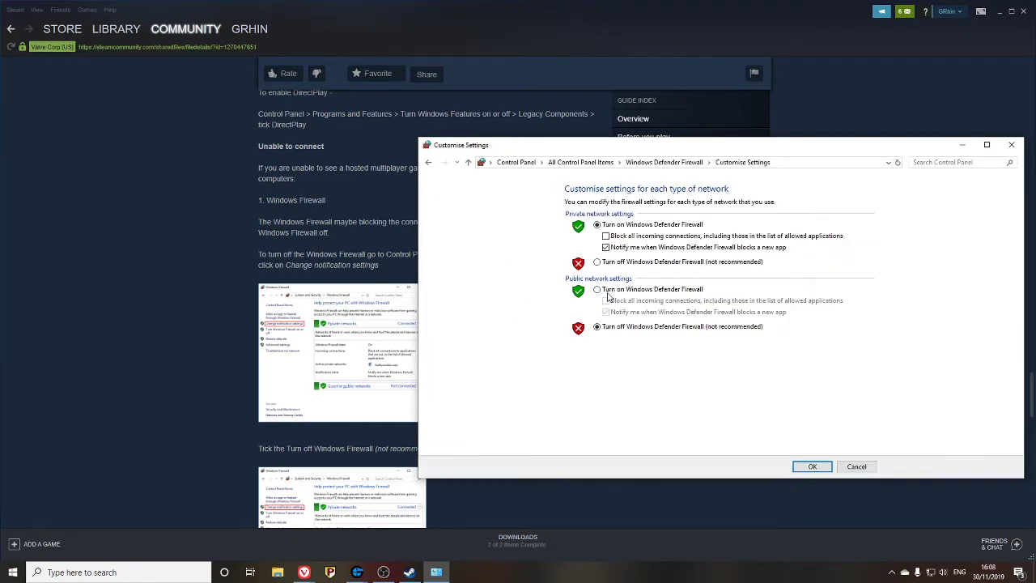
- Turn the public firewall back on and read the guide's allow-through-firewall advice
{"action": "left_click", "coordinate": [810, 466]}
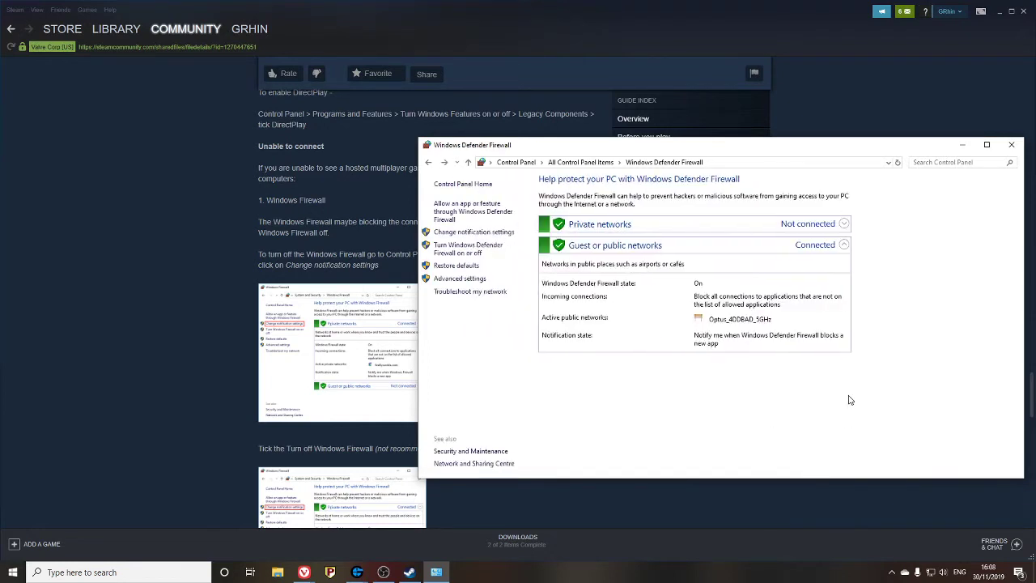
{"action": "left_click", "coordinate": [225, 351]}
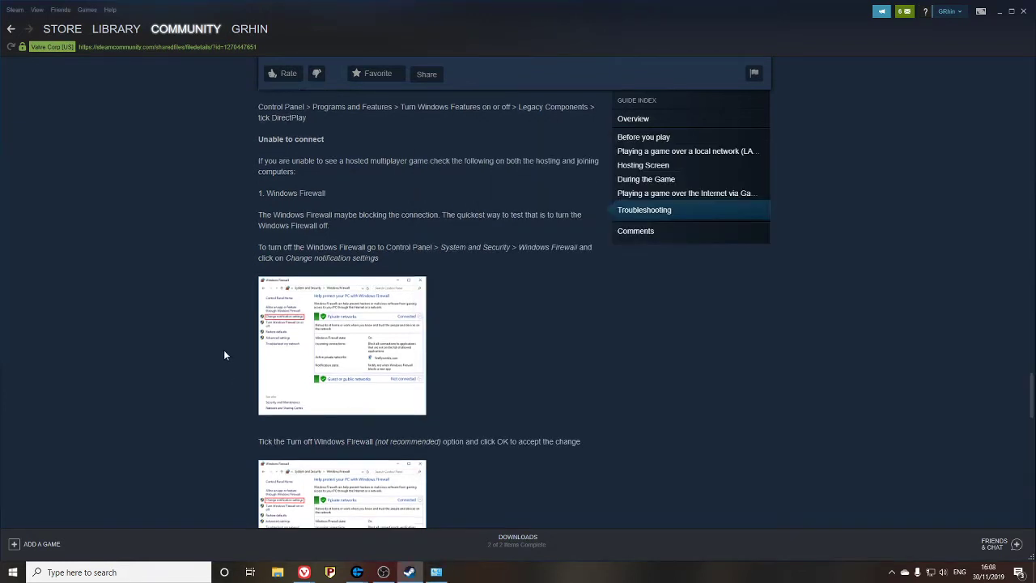
{"action": "scroll", "coordinate": [224, 354], "scroll_direction": "down", "scroll_amount": 5}
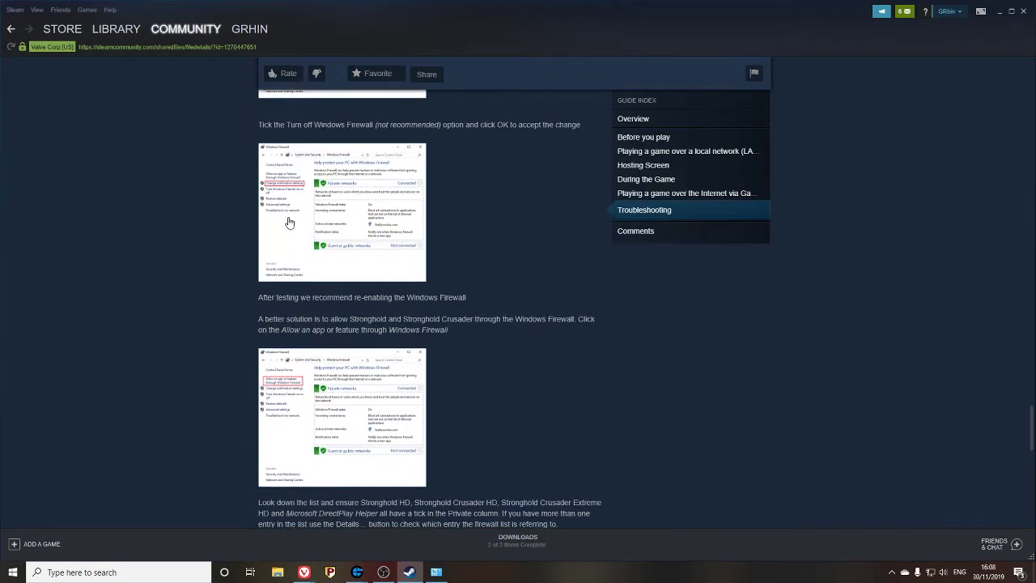
{"action": "scroll", "coordinate": [296, 308], "scroll_direction": "down", "scroll_amount": 3}
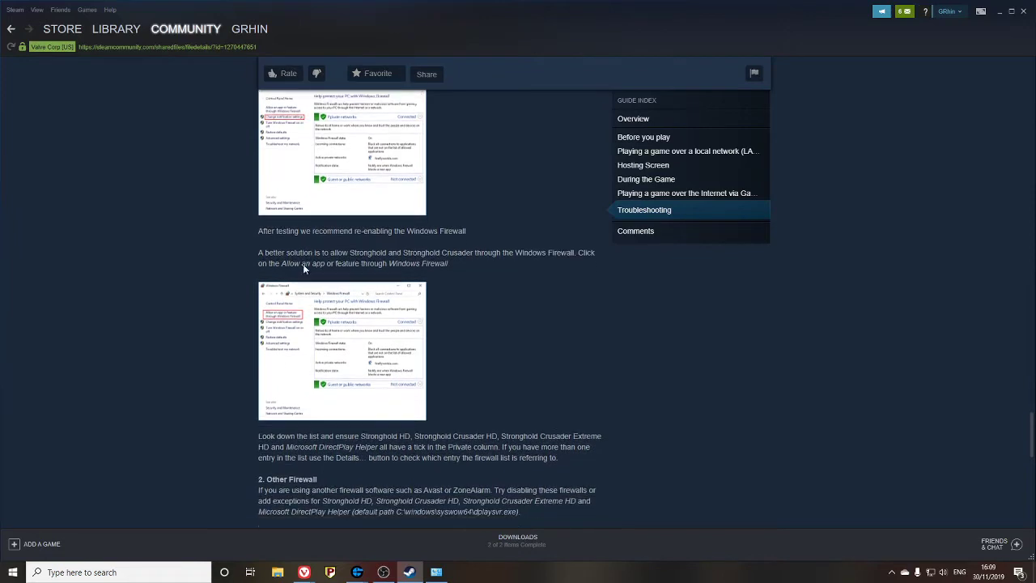
{"action": "left_click_drag", "start_coordinate": [253, 157], "coordinate": [364, 157]}
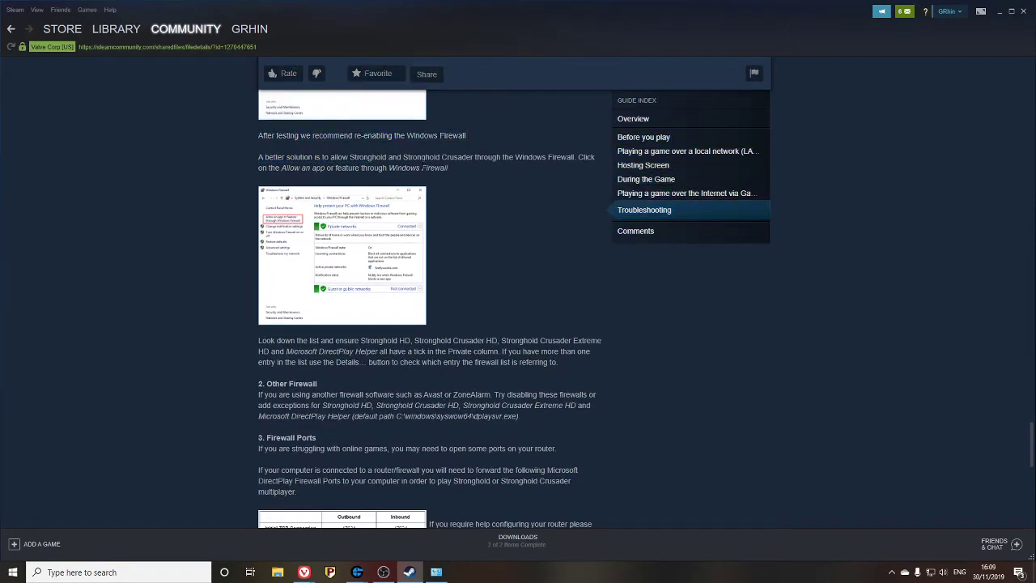
{"action": "left_click_drag", "start_coordinate": [502, 157], "coordinate": [522, 157]}
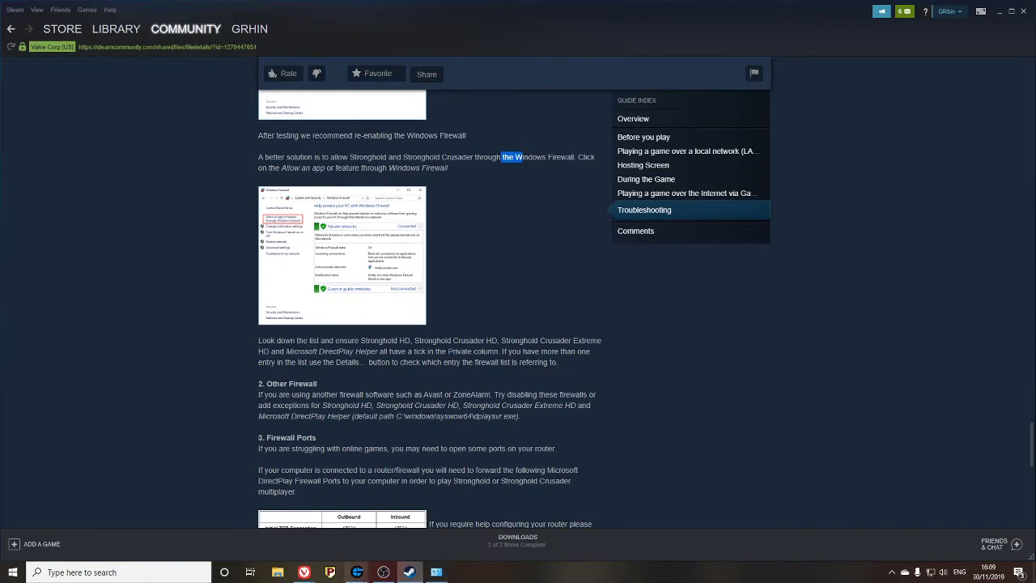
- Confirm Stronghold Crusader HD entries are allowed, trying Allow another app then cancelling
{"action": "left_click", "coordinate": [436, 572]}
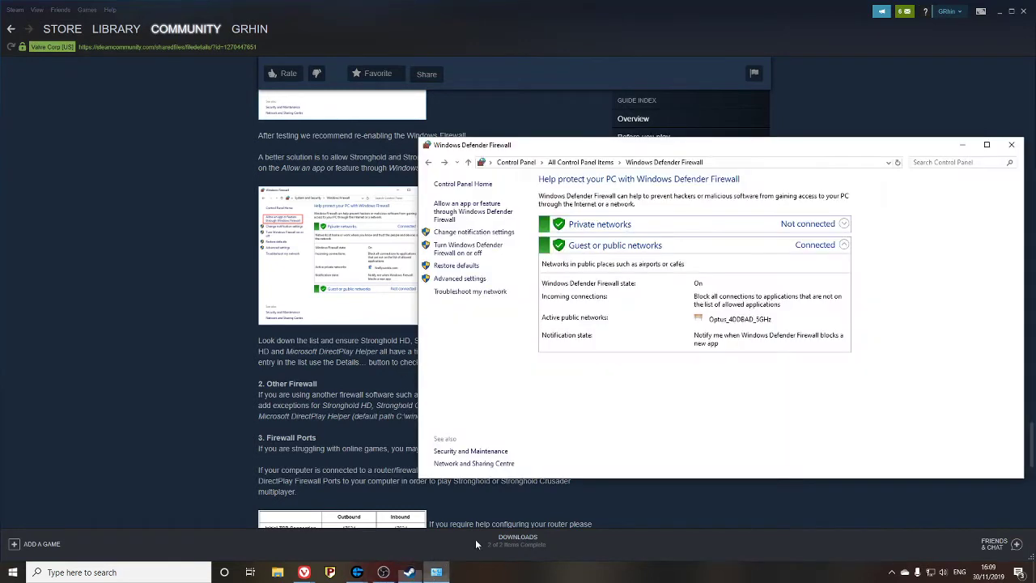
{"action": "left_click", "coordinate": [467, 212]}
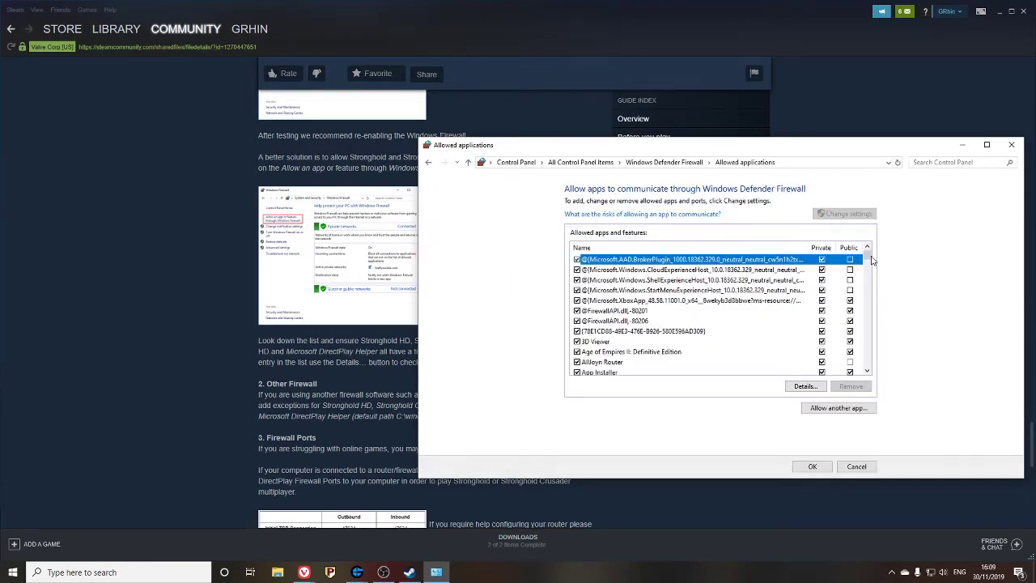
{"action": "left_click_drag", "start_coordinate": [867, 257], "coordinate": [865, 331]}
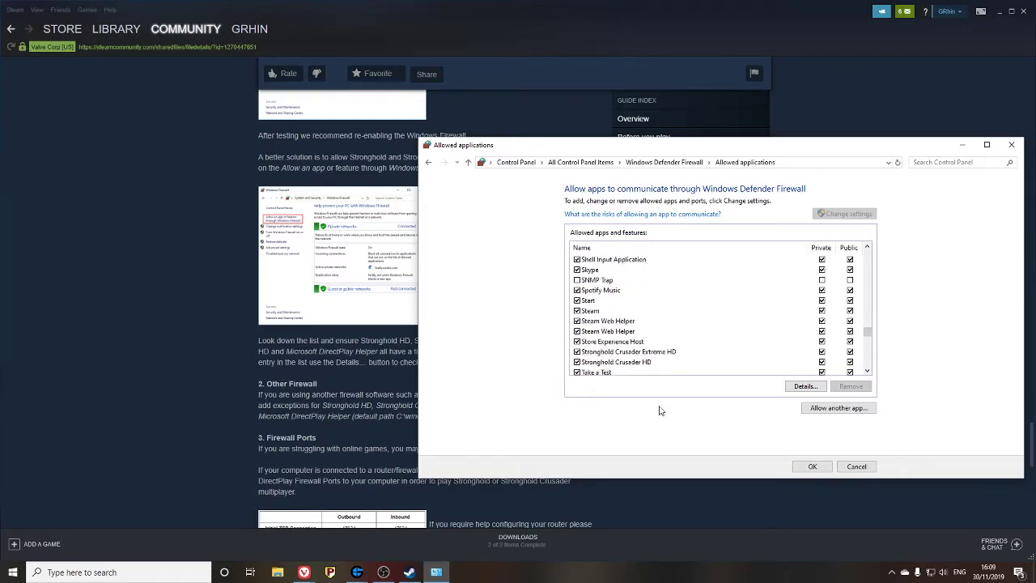
{"action": "scroll", "coordinate": [665, 300], "scroll_direction": "down", "scroll_amount": 2}
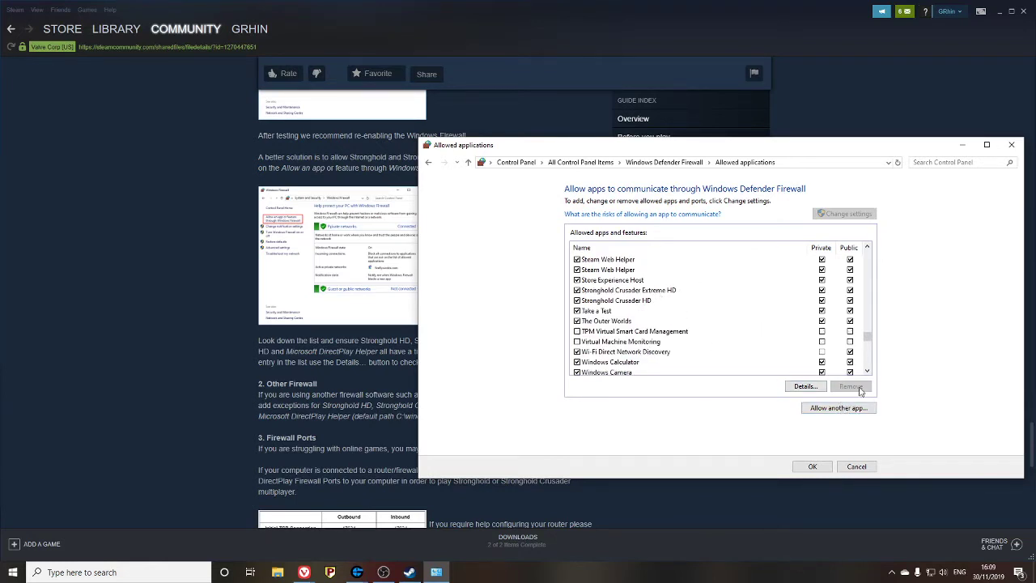
{"action": "left_click", "coordinate": [851, 414]}
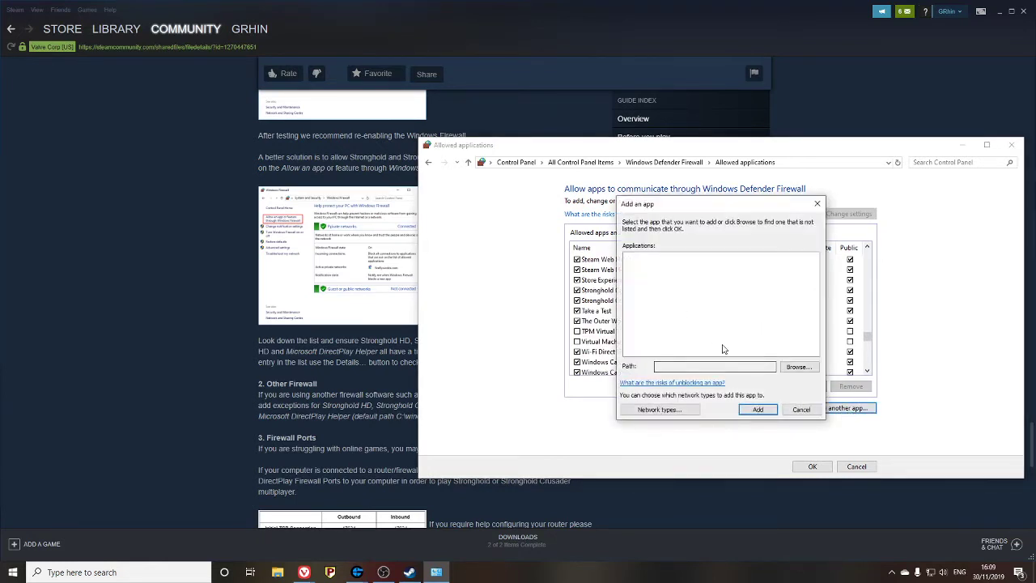
{"action": "left_click", "coordinate": [797, 366]}
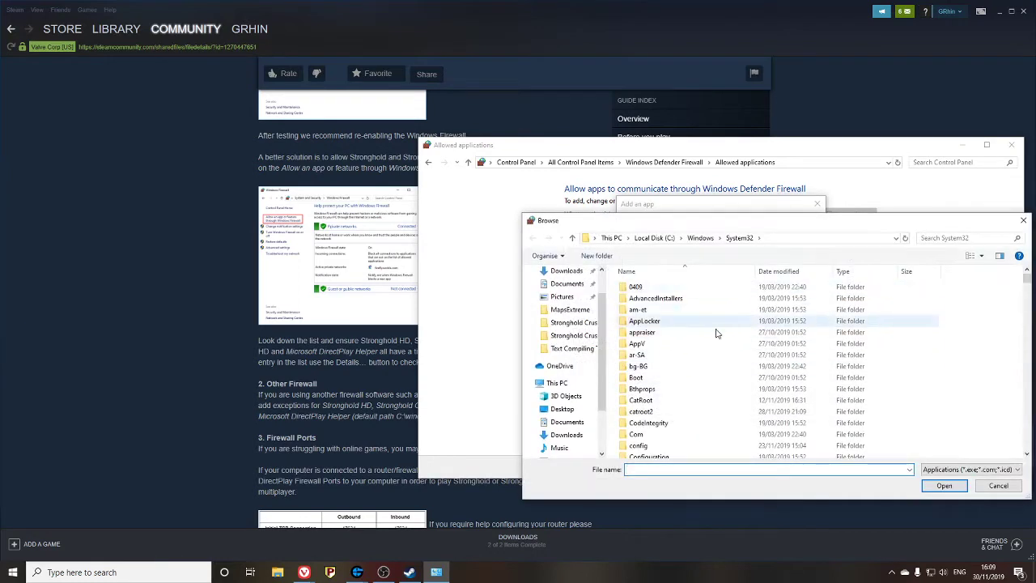
{"action": "left_click", "coordinate": [996, 485]}
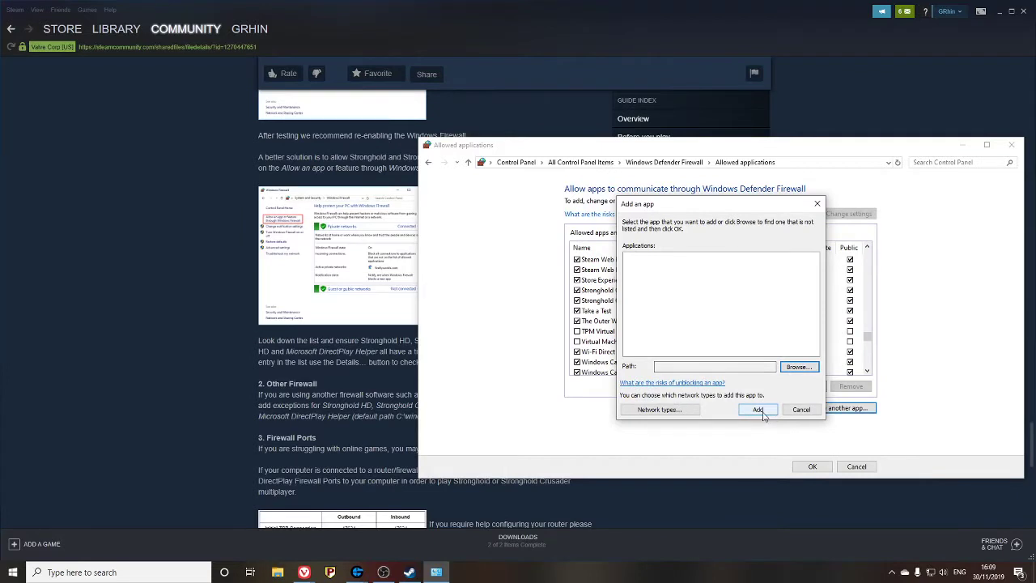
{"action": "left_click", "coordinate": [801, 410]}
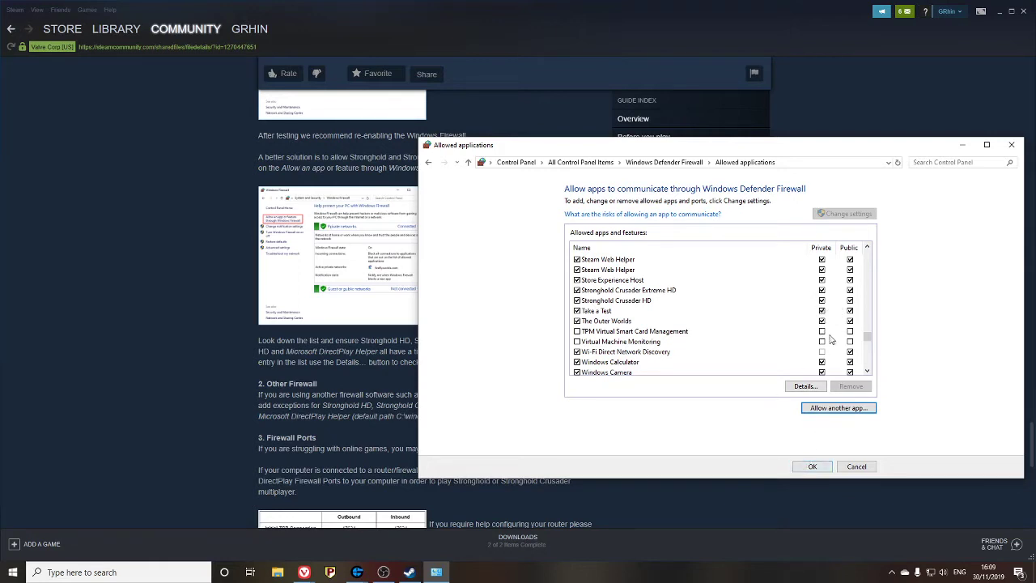
{"action": "left_click", "coordinate": [810, 468]}
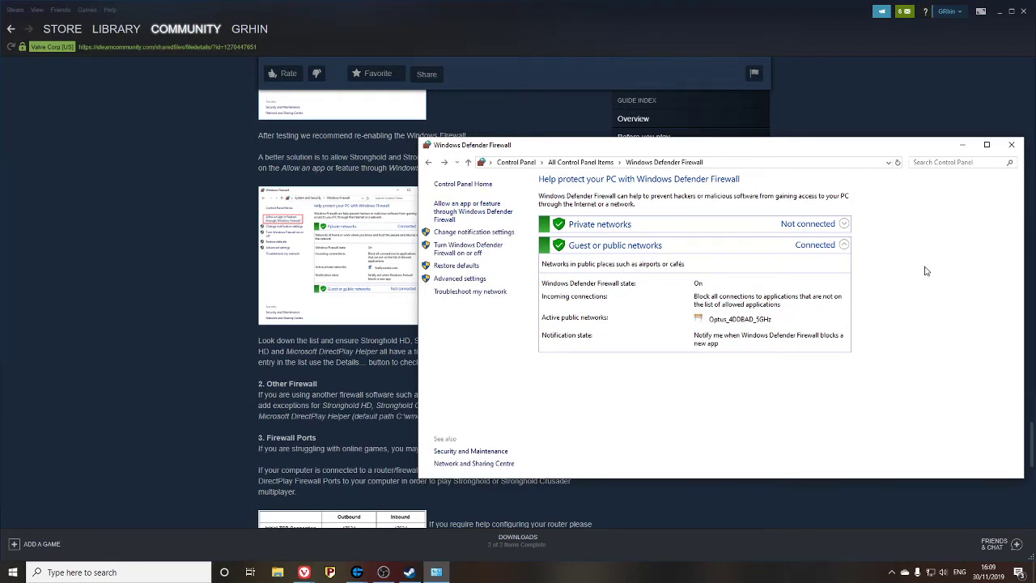
- Close the firewall window and read the guide down to its Firewall Ports table
{"action": "left_click", "coordinate": [1008, 148]}
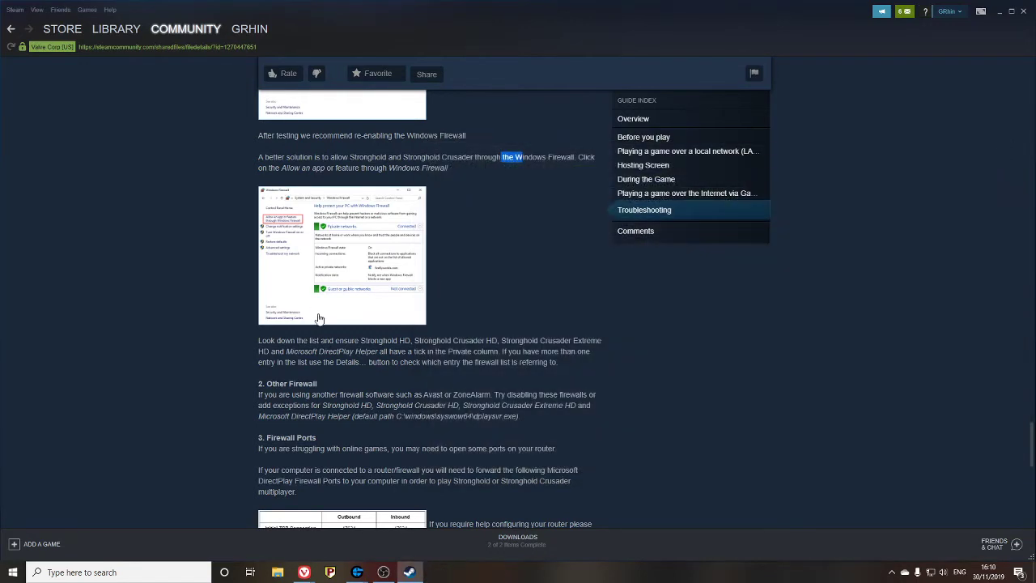
{"action": "scroll", "coordinate": [474, 325], "scroll_direction": "down", "scroll_amount": 2}
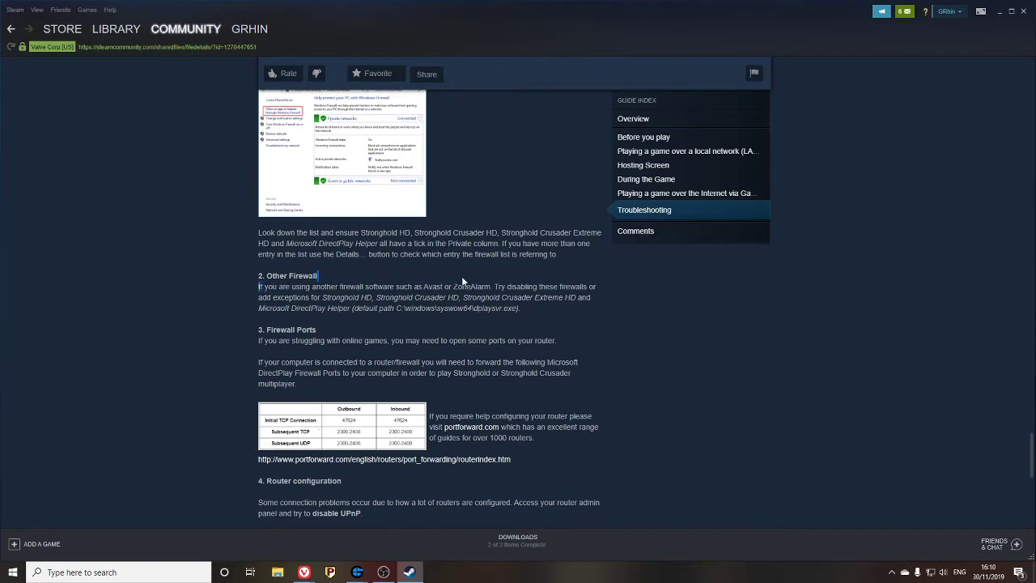
{"action": "left_click_drag", "start_coordinate": [259, 286], "coordinate": [522, 287]}
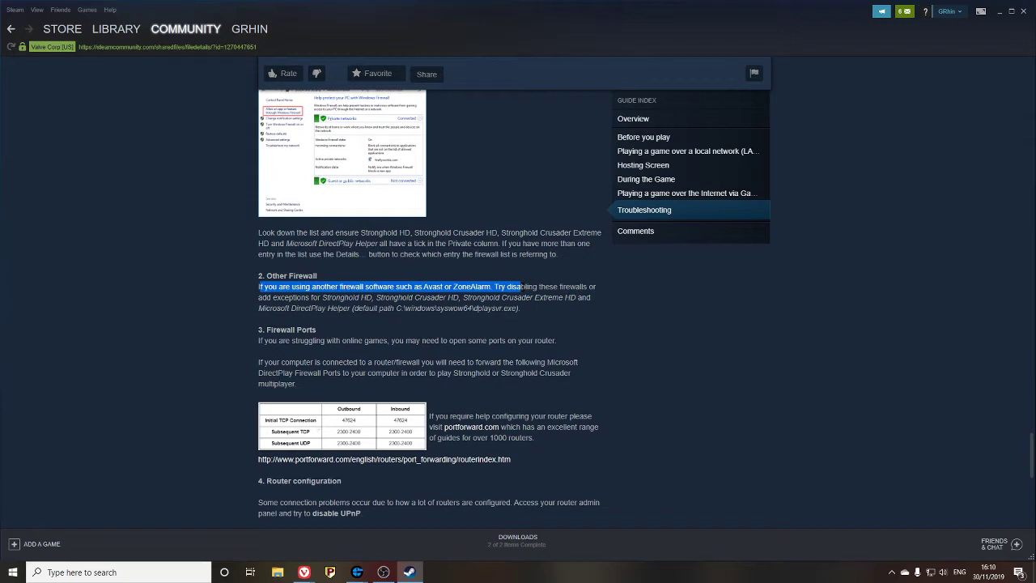
{"action": "scroll", "coordinate": [467, 321], "scroll_direction": "down", "scroll_amount": 3}
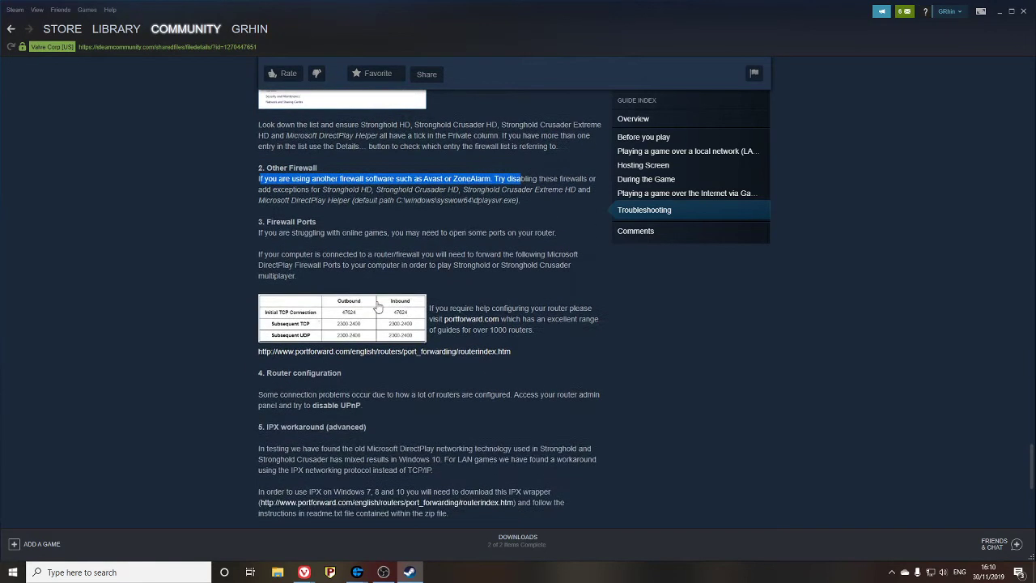
{"action": "left_click_drag", "start_coordinate": [258, 113], "coordinate": [490, 223]}
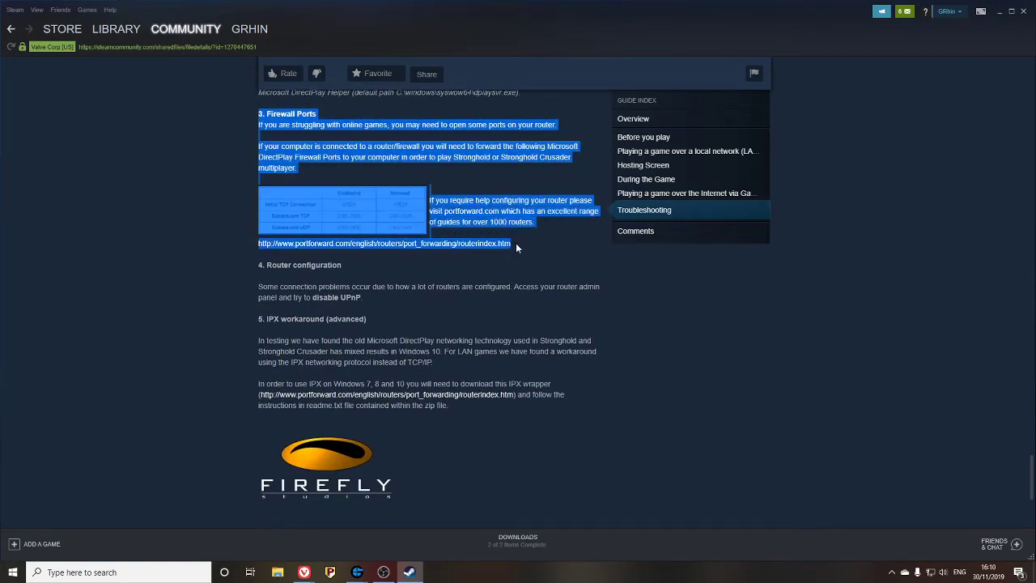
{"action": "left_click", "coordinate": [525, 238]}
- Open the portforward.com link, then return to the guide's 47624 and 2300-2400 port list
{"action": "left_click", "coordinate": [486, 215]}
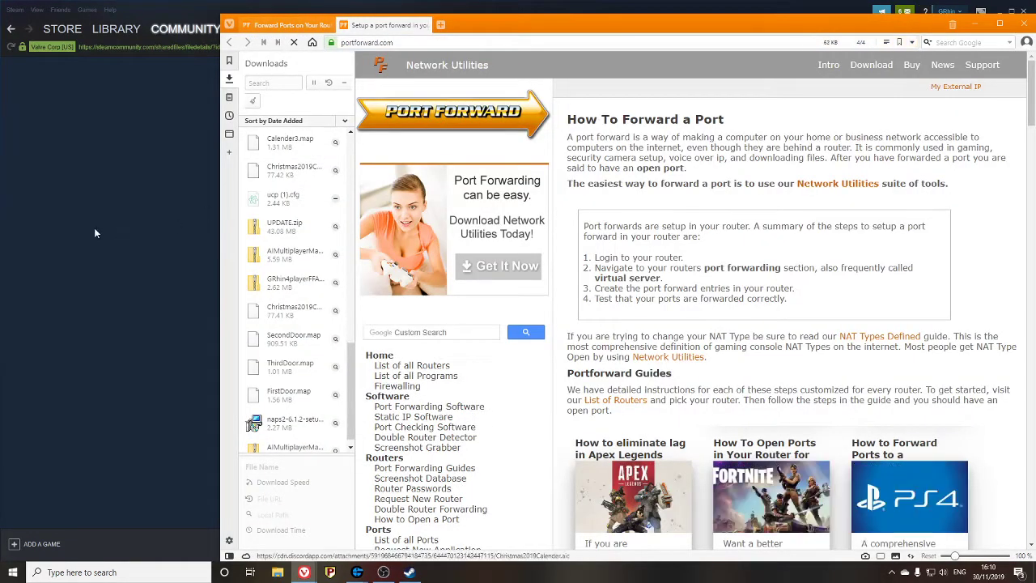
{"action": "left_click", "coordinate": [94, 228]}
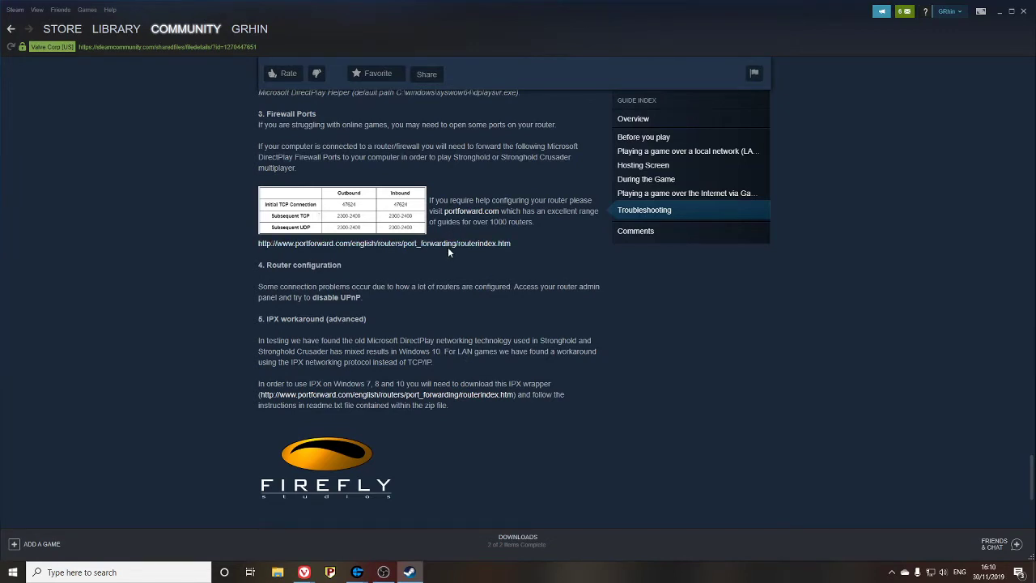
{"action": "scroll", "coordinate": [459, 280], "scroll_direction": "up", "scroll_amount": 1}
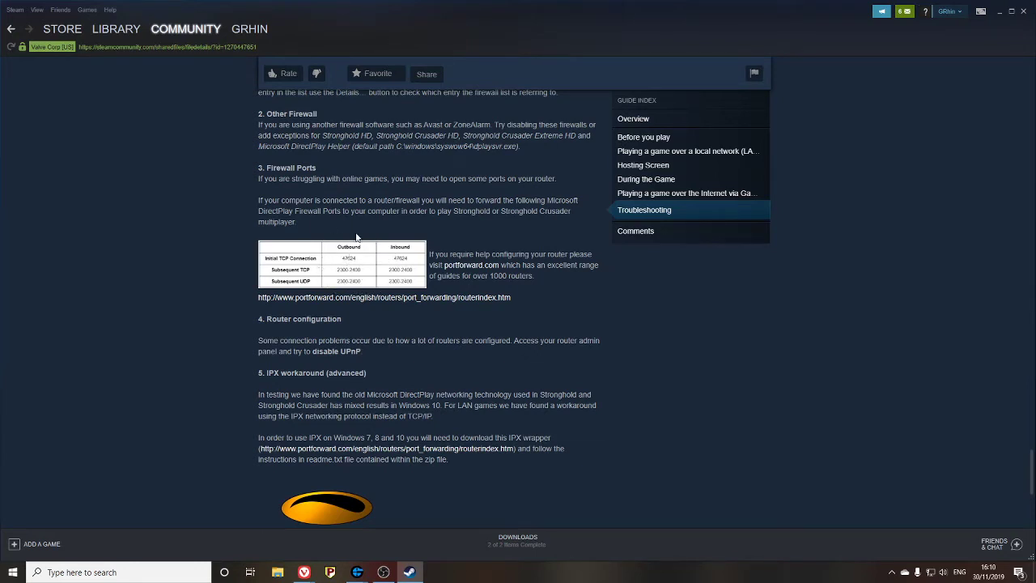
{"action": "scroll", "coordinate": [511, 229], "scroll_direction": "down", "scroll_amount": 2}
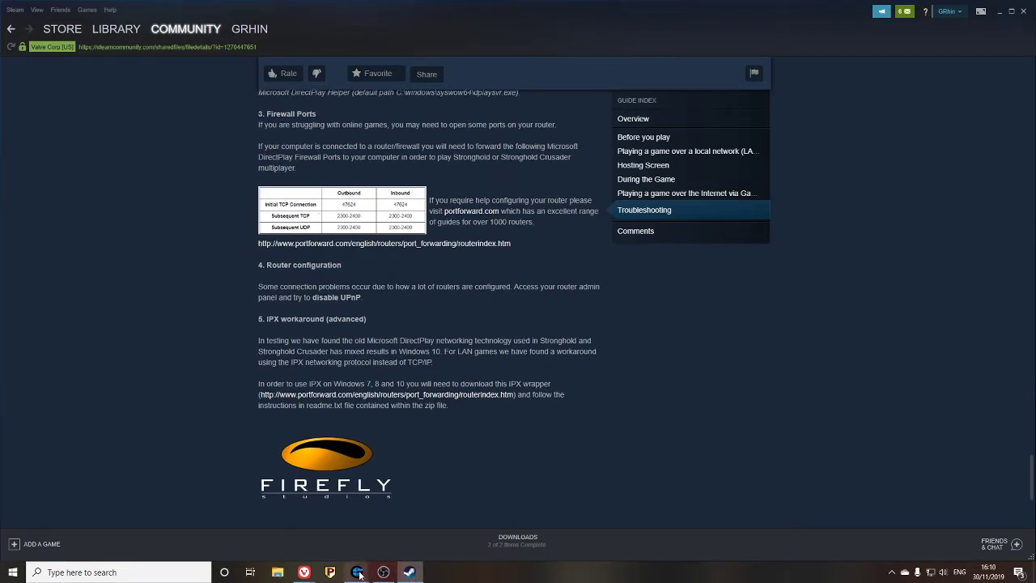
- Run ipconfig in Command Prompt to find IPv4 192.168.0.13 and gateway 192.168.0.1
{"action": "left_click", "coordinate": [22, 575]}
{"action": "type", "text": "cmd"}
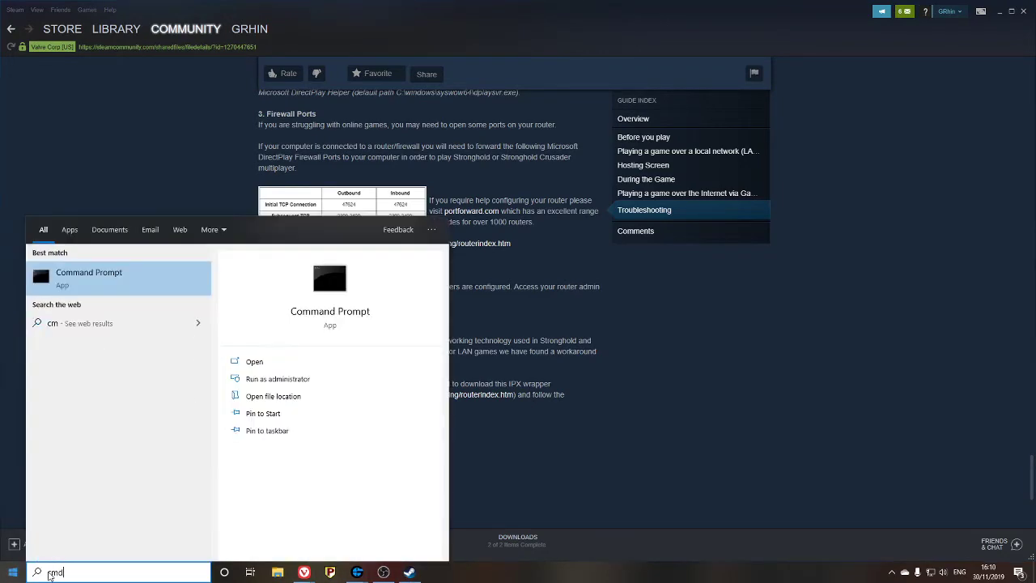
{"action": "key", "text": "Return"}
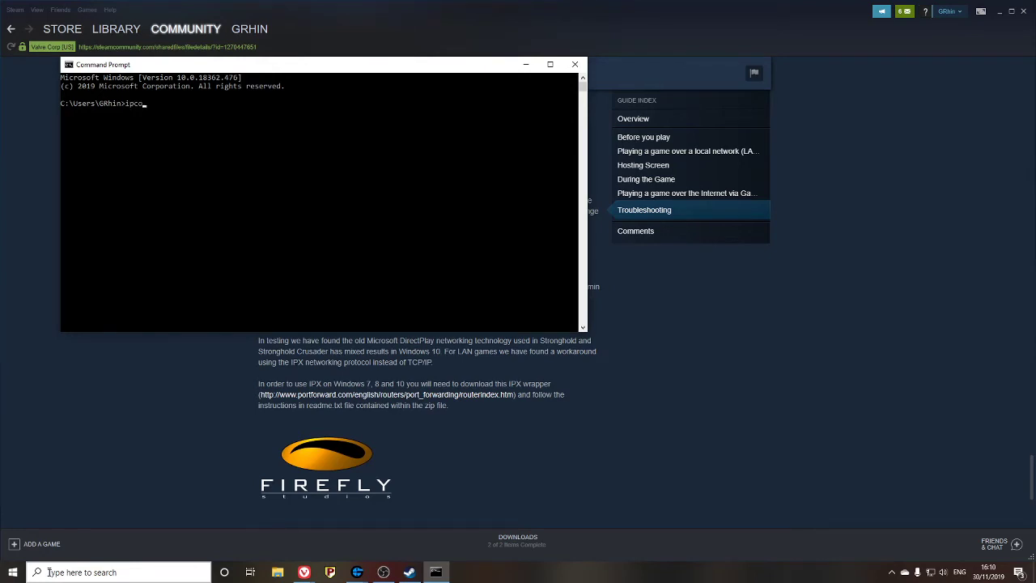
{"action": "type", "text": "ipconfig"}
{"action": "key", "text": "Return"}
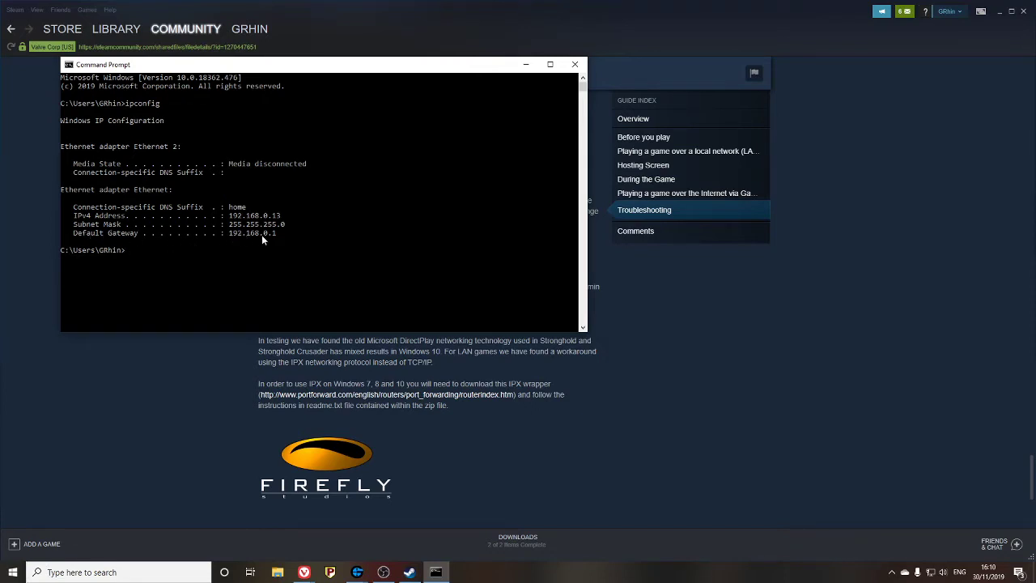
- Load the router admin page at 192.168.0.1 in a new Vivaldi tab
{"action": "left_click", "coordinate": [436, 571]}
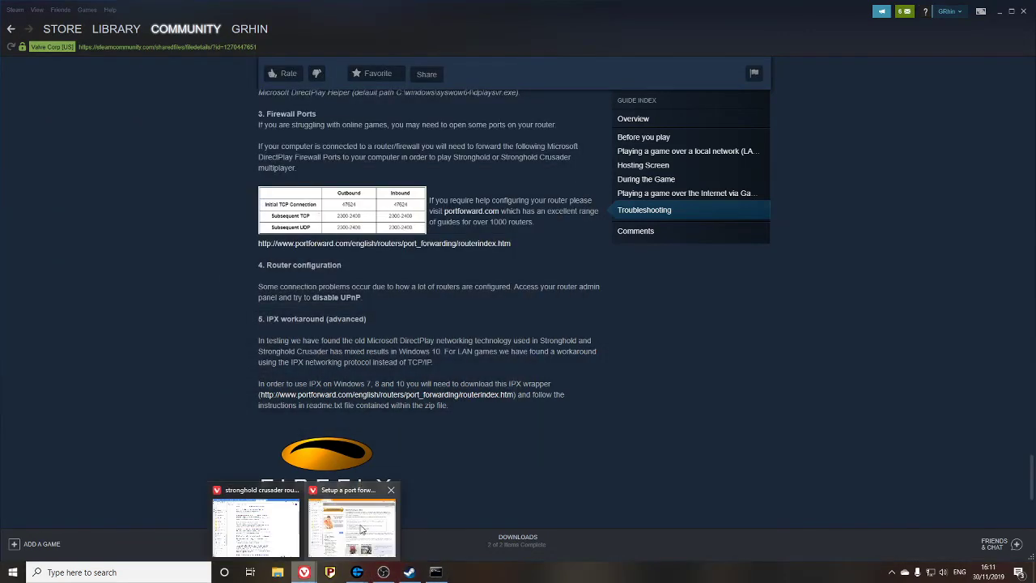
{"action": "left_click", "coordinate": [356, 522]}
{"action": "left_click", "coordinate": [440, 25]}
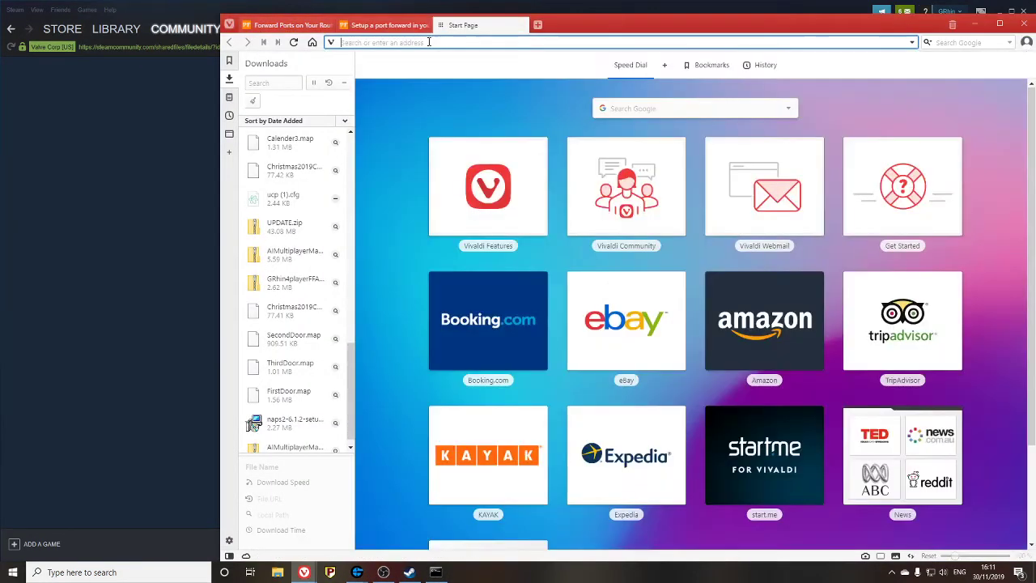
{"action": "left_click", "coordinate": [436, 43]}
{"action": "type", "text": "1925"}
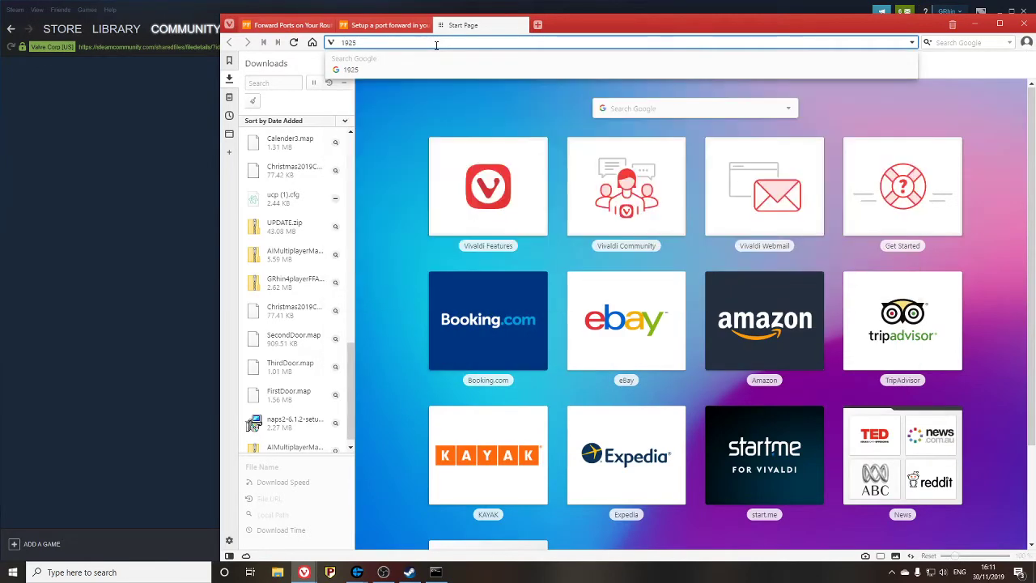
{"action": "key", "text": "BackSpace"}
{"action": "type", "text": "."}
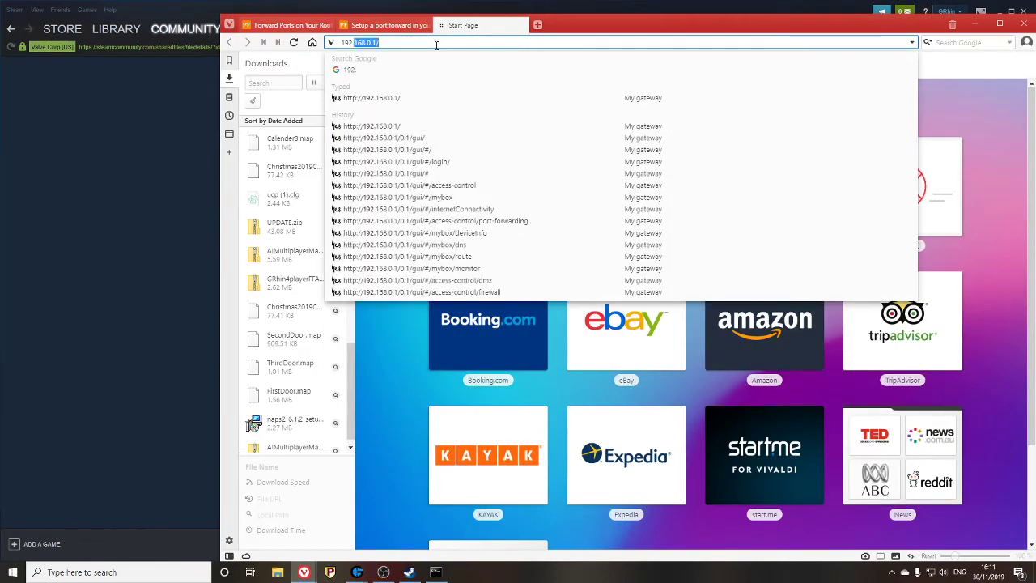
{"action": "type", "text": "168.0.1"}
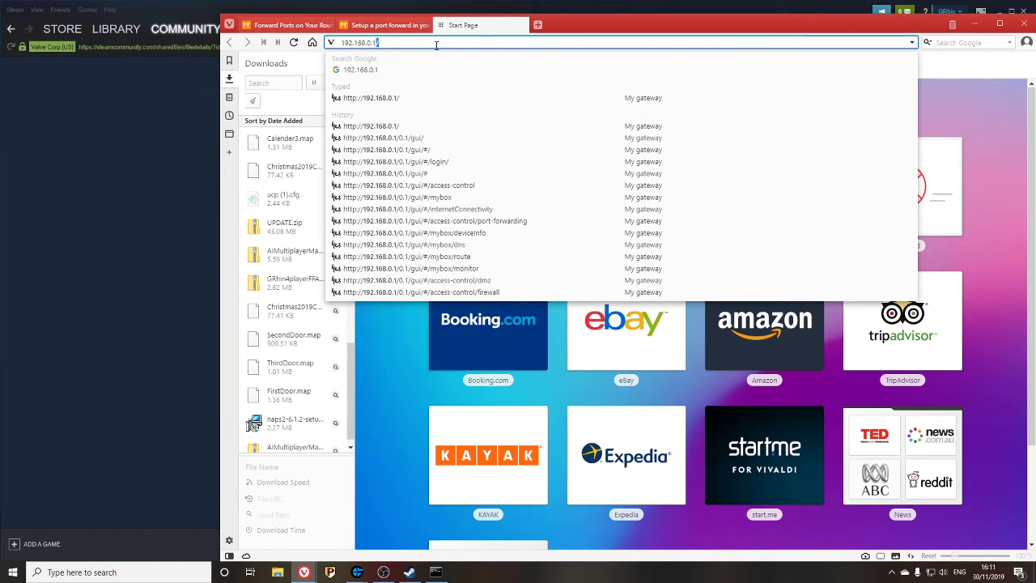
{"action": "key", "text": "Return"}
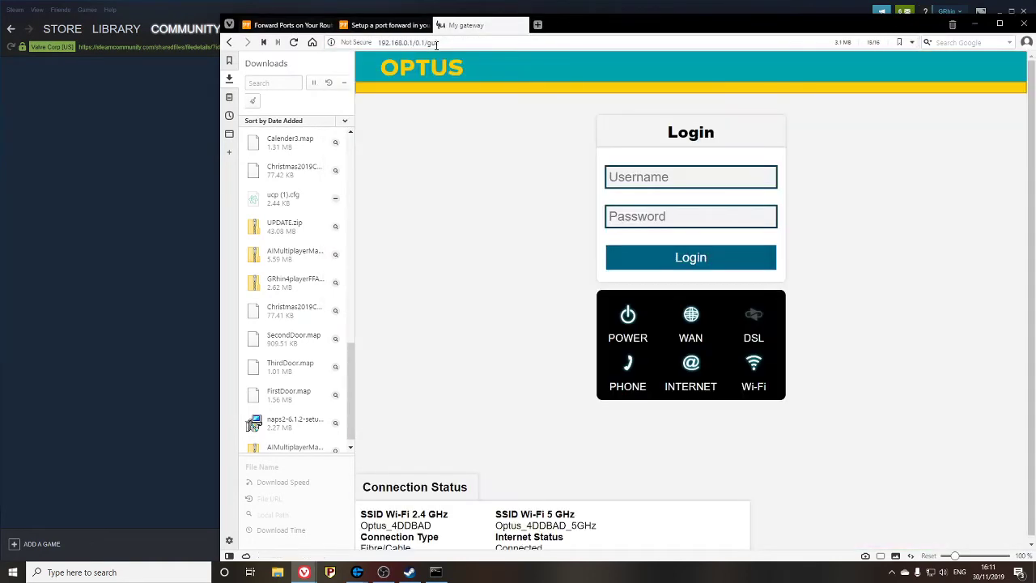
- Log in to the Optus gateway with the router username and password
{"action": "left_click", "coordinate": [726, 172]}
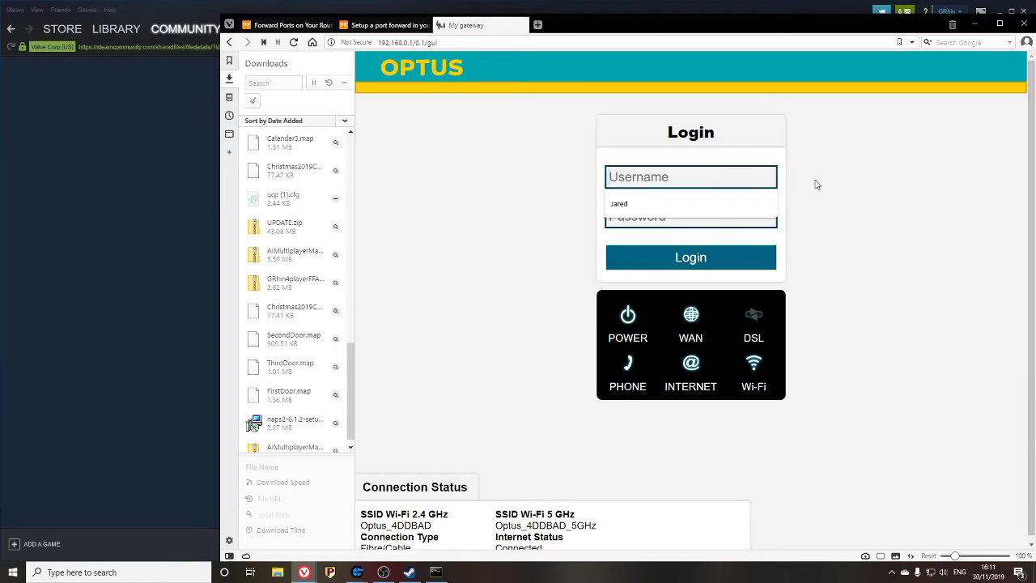
{"action": "type", "text": "optus"}
{"action": "key", "text": "Tab"}
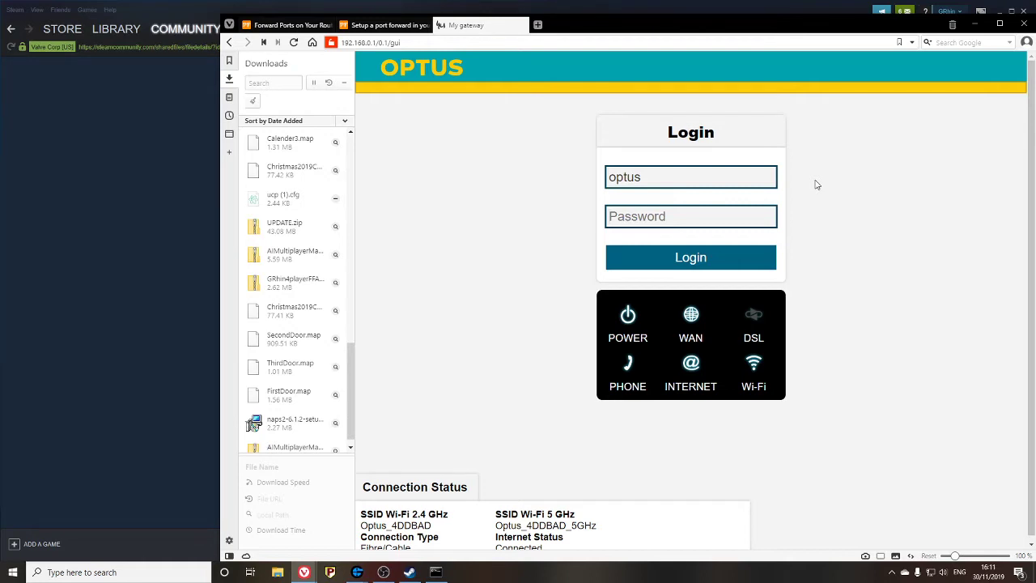
{"action": "type", "text": "o"}
{"action": "left_click", "coordinate": [661, 257]}
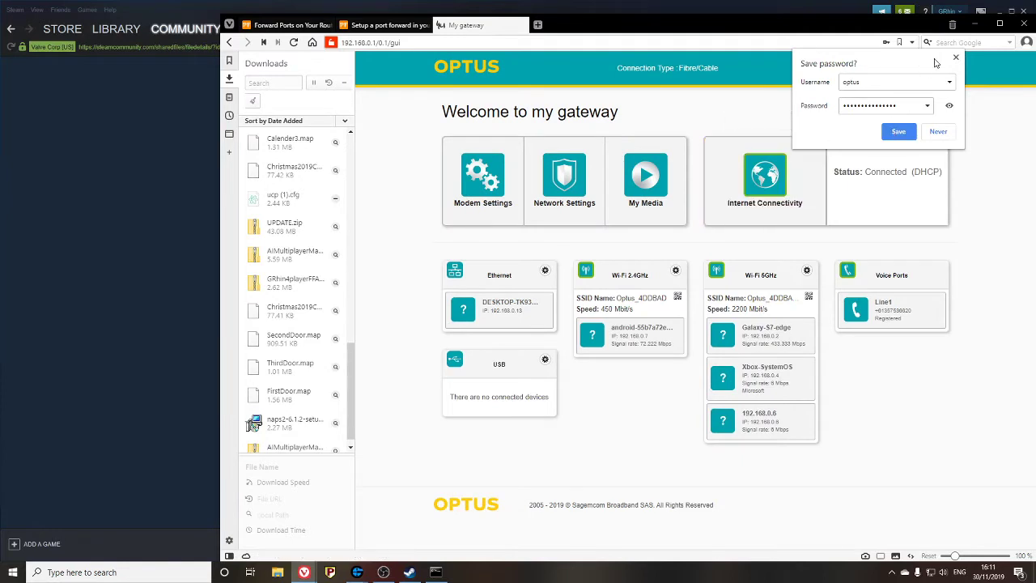
- Dismiss the save-password prompt and go to Network Settings > Port Forwarding
{"action": "left_click", "coordinate": [957, 59]}
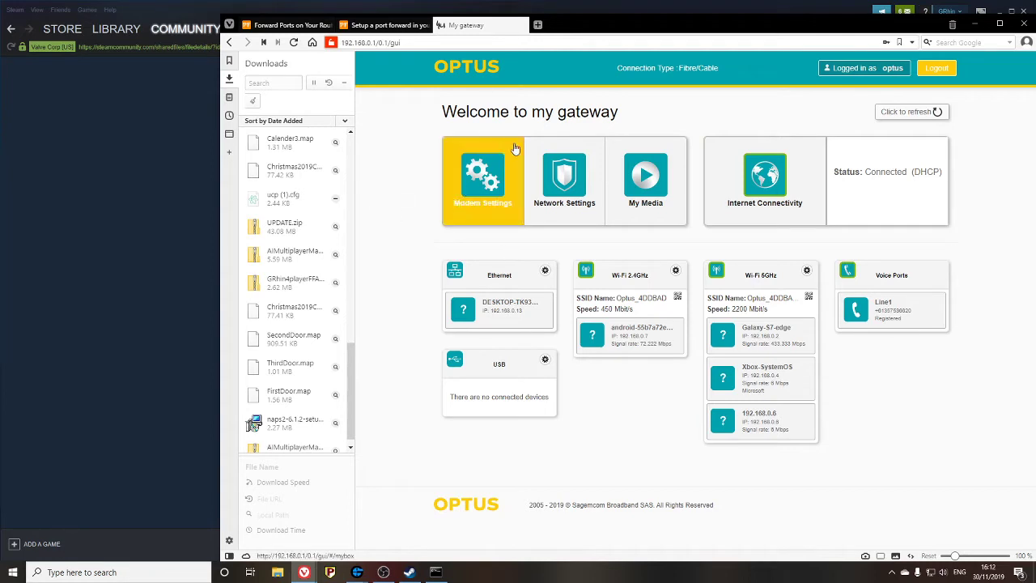
{"action": "left_click", "coordinate": [551, 178]}
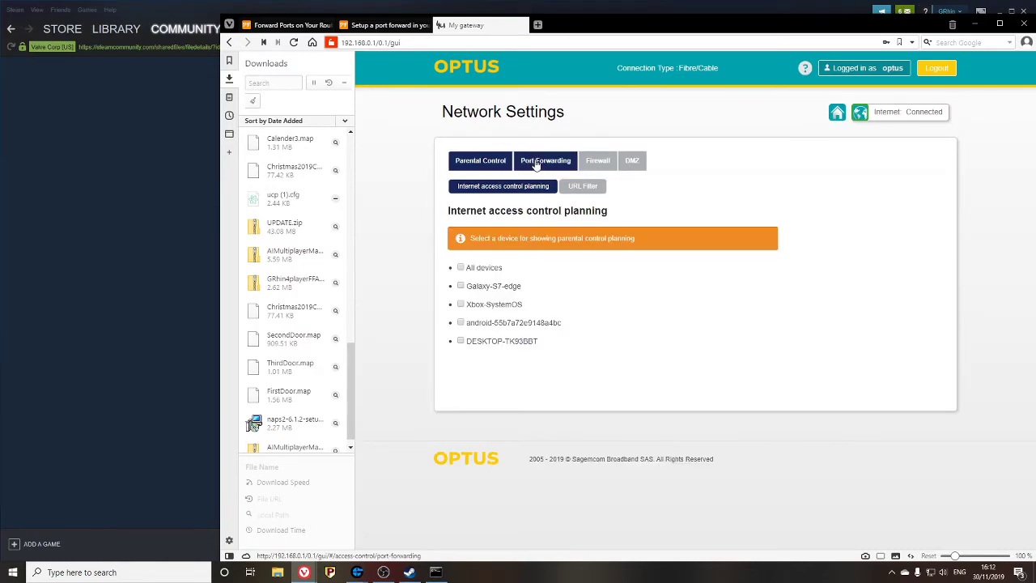
{"action": "left_click", "coordinate": [547, 167]}
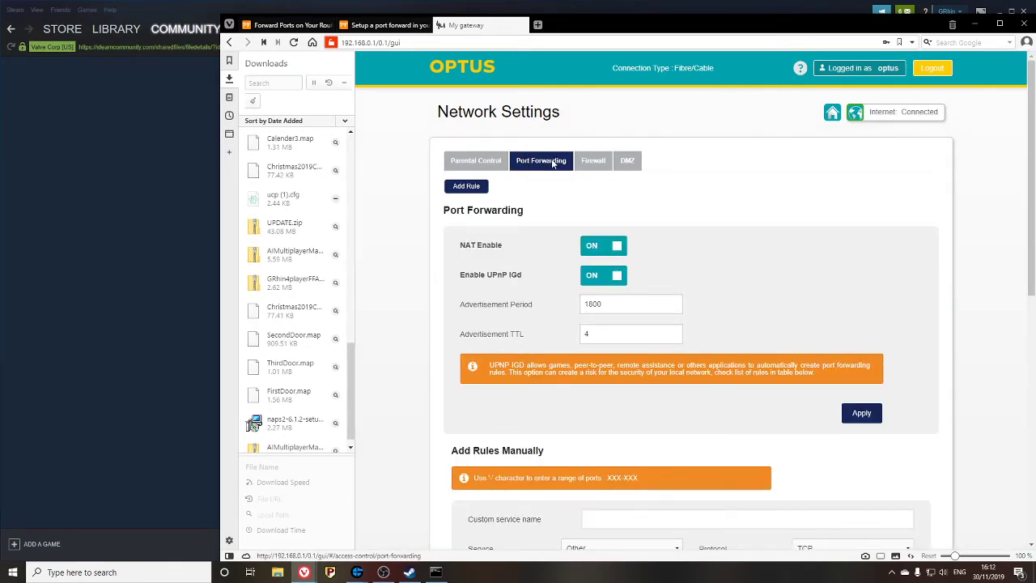
{"action": "scroll", "coordinate": [542, 190], "scroll_direction": "down", "scroll_amount": 1}
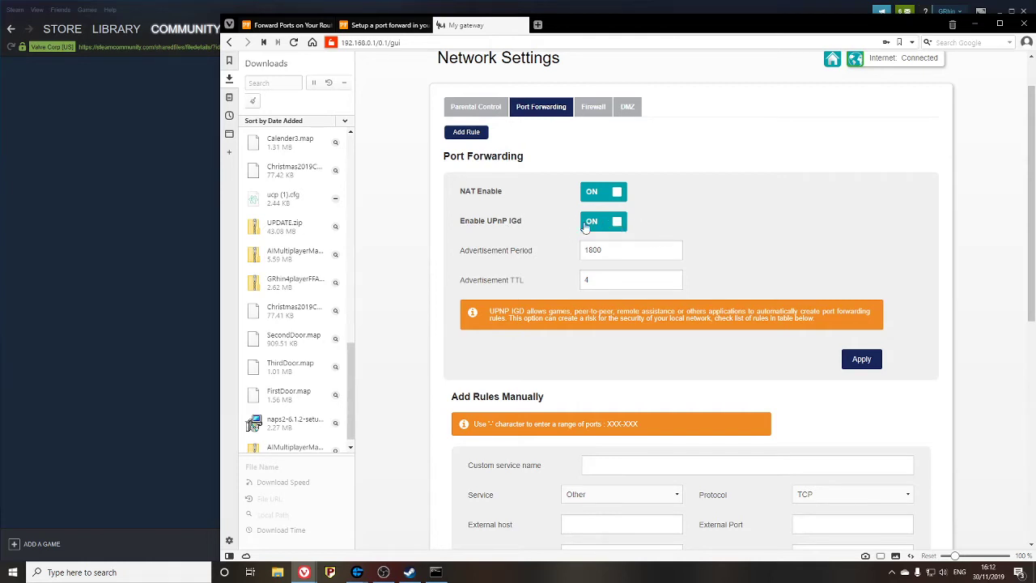
{"action": "scroll", "coordinate": [587, 208], "scroll_direction": "down", "scroll_amount": 5}
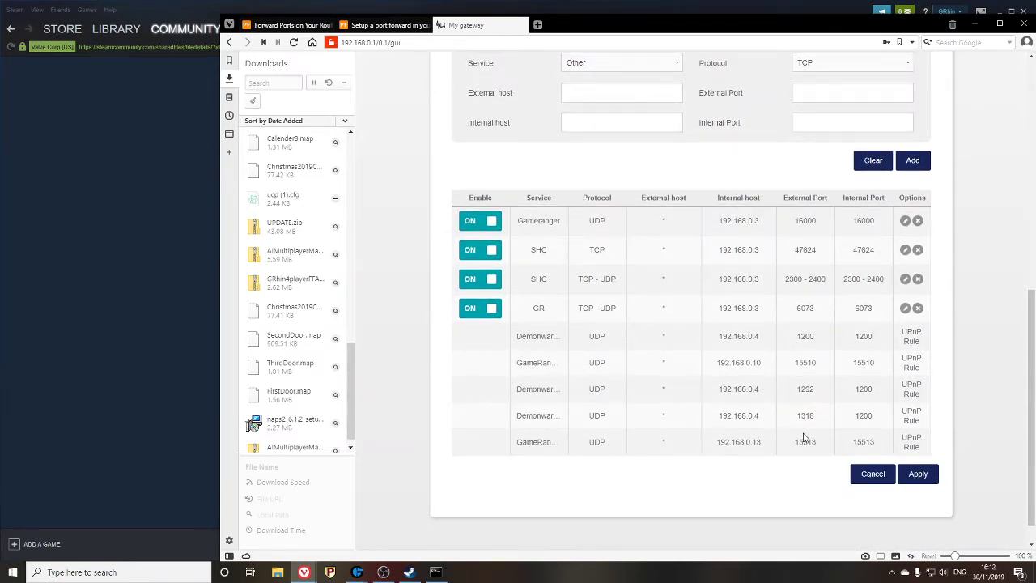
{"action": "scroll", "coordinate": [814, 364], "scroll_direction": "up", "scroll_amount": 2}
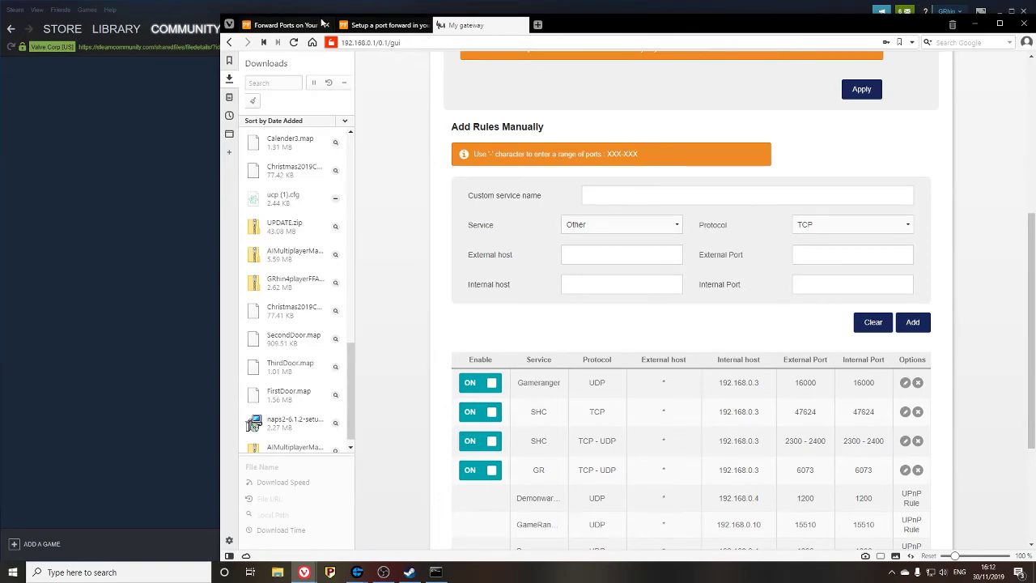
- Close the extra 'Setup a port forward' portforward.com tab
{"action": "left_click", "coordinate": [387, 25]}
{"action": "scroll", "coordinate": [666, 325], "scroll_direction": "down", "scroll_amount": 8}
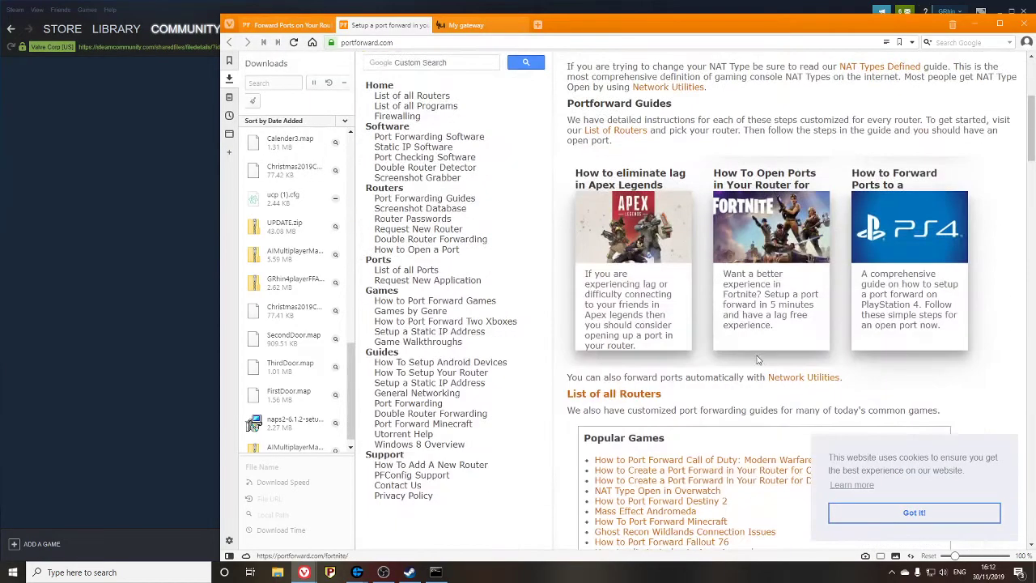
{"action": "scroll", "coordinate": [744, 347], "scroll_direction": "down", "scroll_amount": 4}
{"action": "scroll", "coordinate": [743, 347], "scroll_direction": "up", "scroll_amount": 10}
{"action": "left_click", "coordinate": [424, 25]}
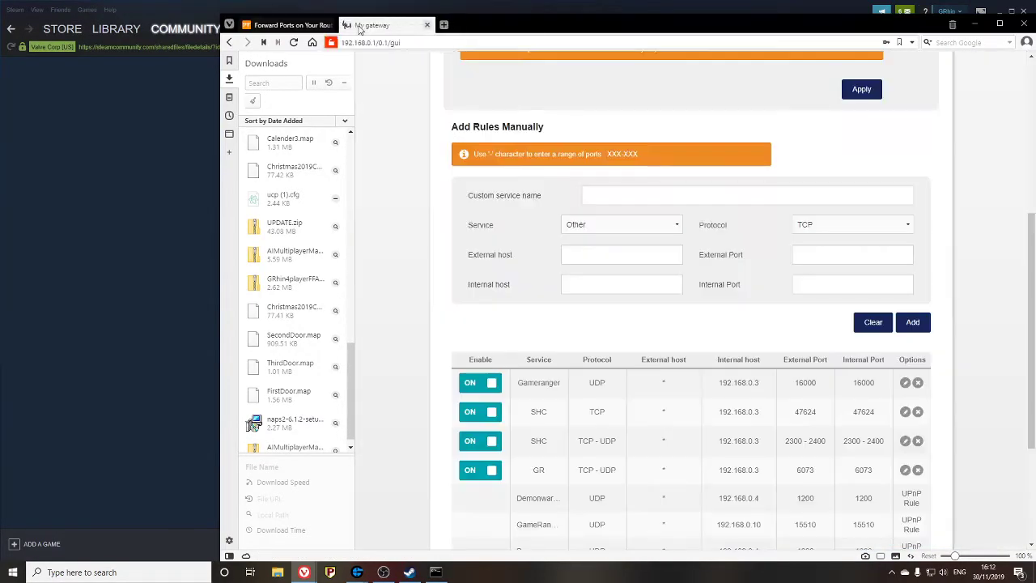
- Read Stronghold: Crusader's ports: TCP 2300-2400, 47624 and UDP 2300-2400
{"action": "left_click", "coordinate": [295, 25]}
{"action": "scroll", "coordinate": [740, 356], "scroll_direction": "down", "scroll_amount": 5}
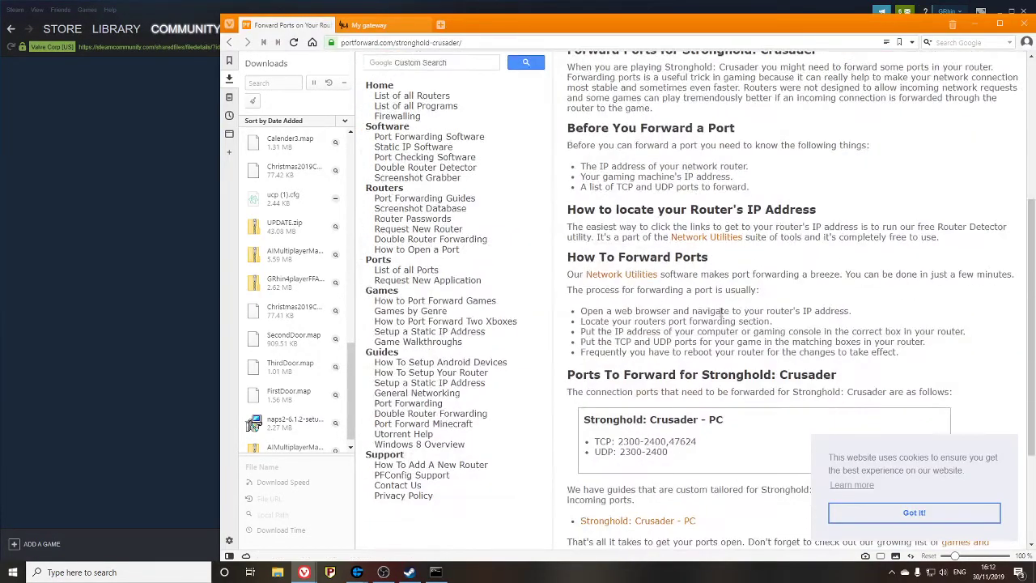
{"action": "left_click_drag", "start_coordinate": [606, 279], "coordinate": [696, 276]}
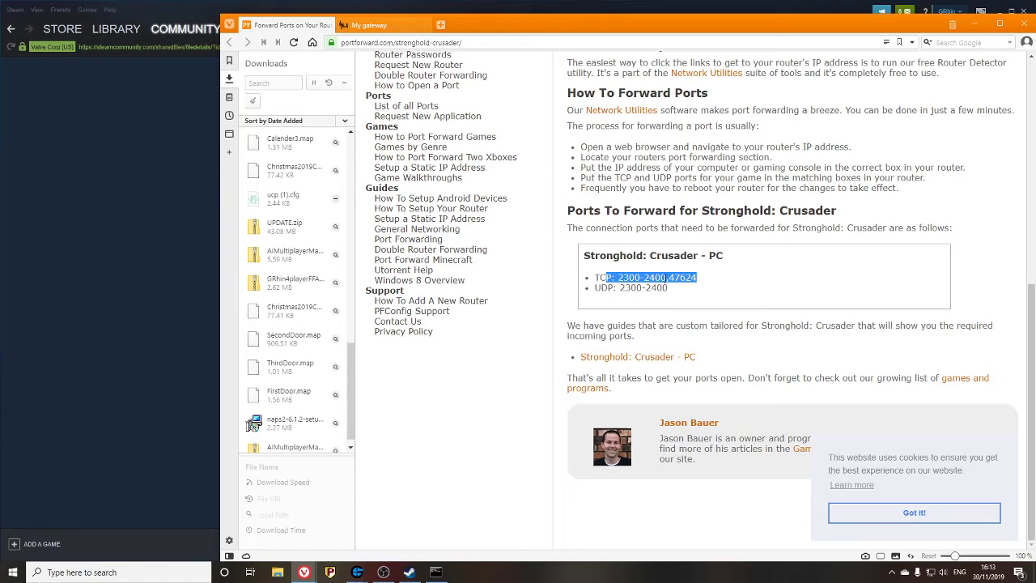
{"action": "left_click", "coordinate": [684, 276]}
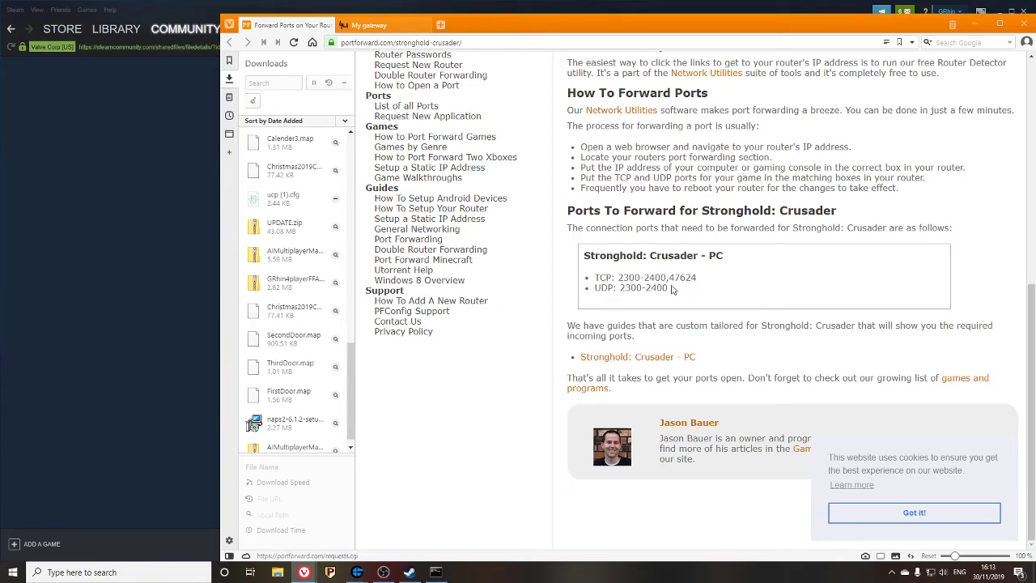
{"action": "left_click", "coordinate": [152, 272]}
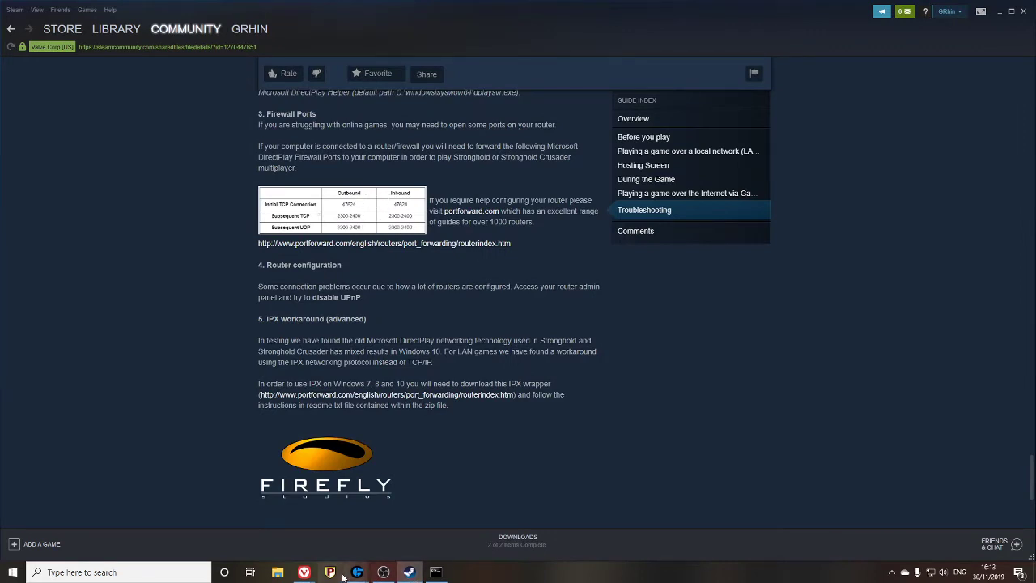
{"action": "mouse_move", "coordinate": [306, 572]}
{"action": "left_click", "coordinate": [438, 491]}
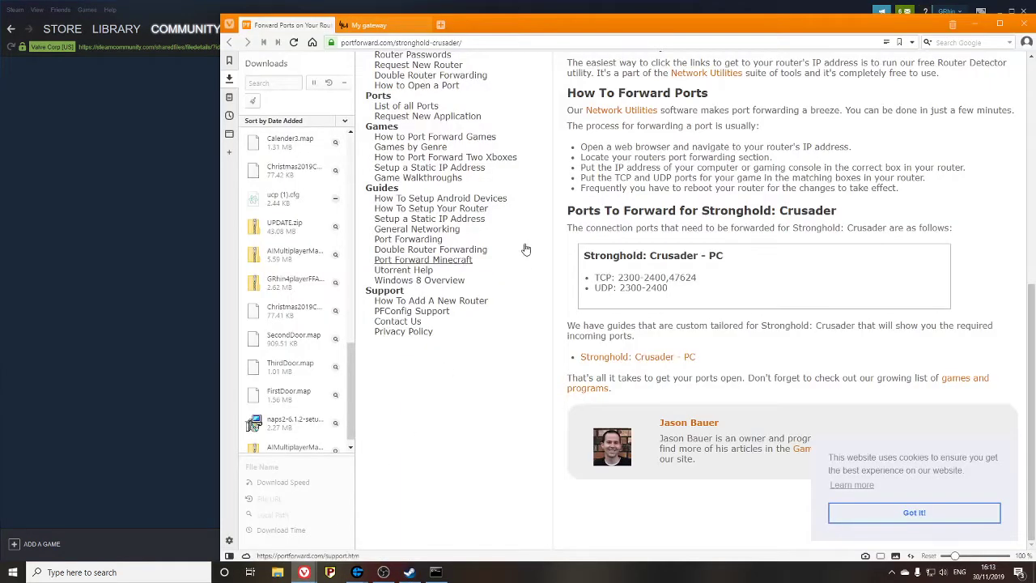
- Name the new port forwarding rule SHC, leaving its service set to Other
{"action": "left_click", "coordinate": [356, 25]}
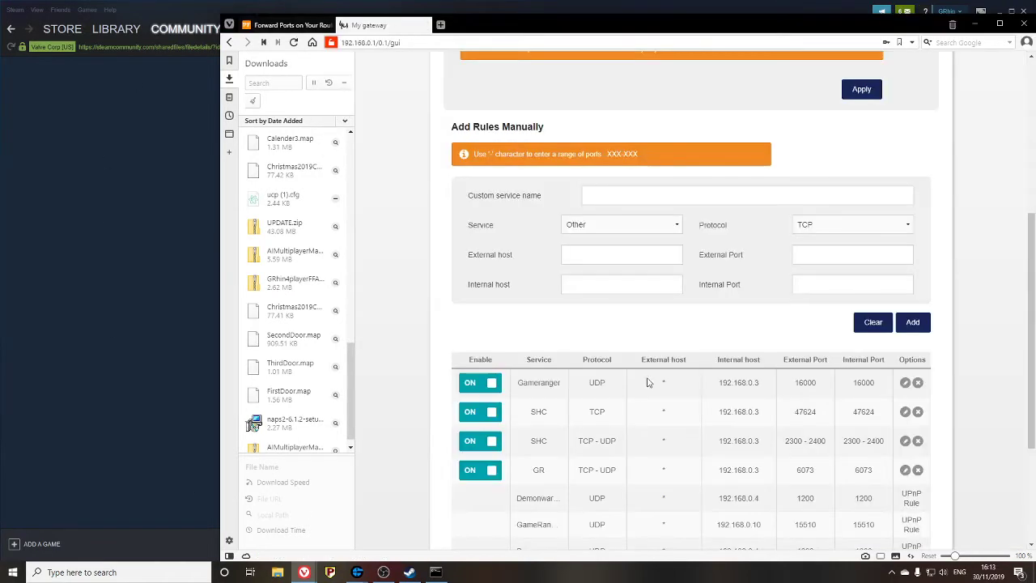
{"action": "left_click", "coordinate": [623, 200]}
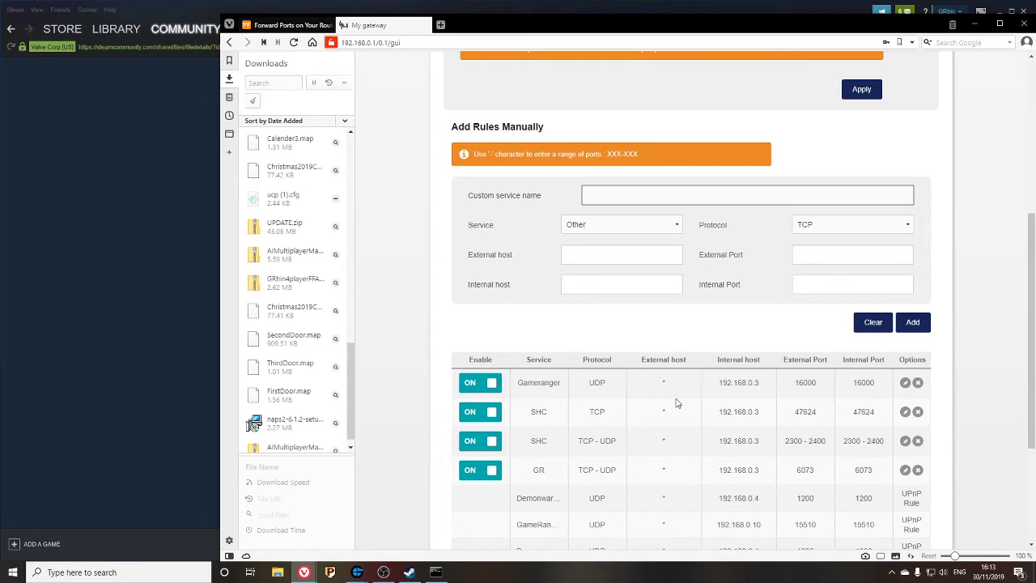
{"action": "type", "text": "SHC"}
{"action": "left_click", "coordinate": [654, 225]}
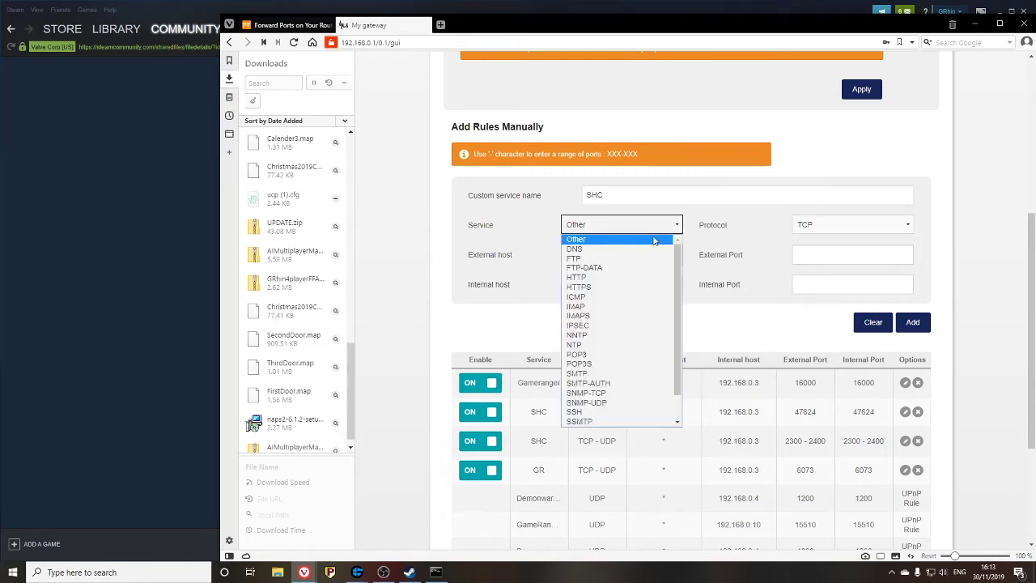
{"action": "scroll", "coordinate": [680, 335], "scroll_direction": "down", "scroll_amount": 1}
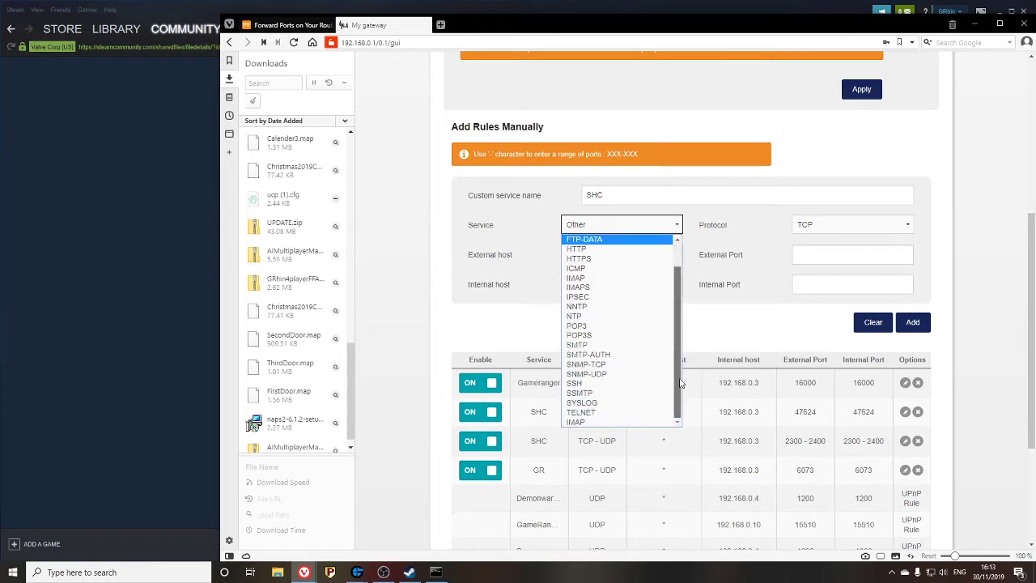
{"action": "scroll", "coordinate": [680, 336], "scroll_direction": "up", "scroll_amount": 1}
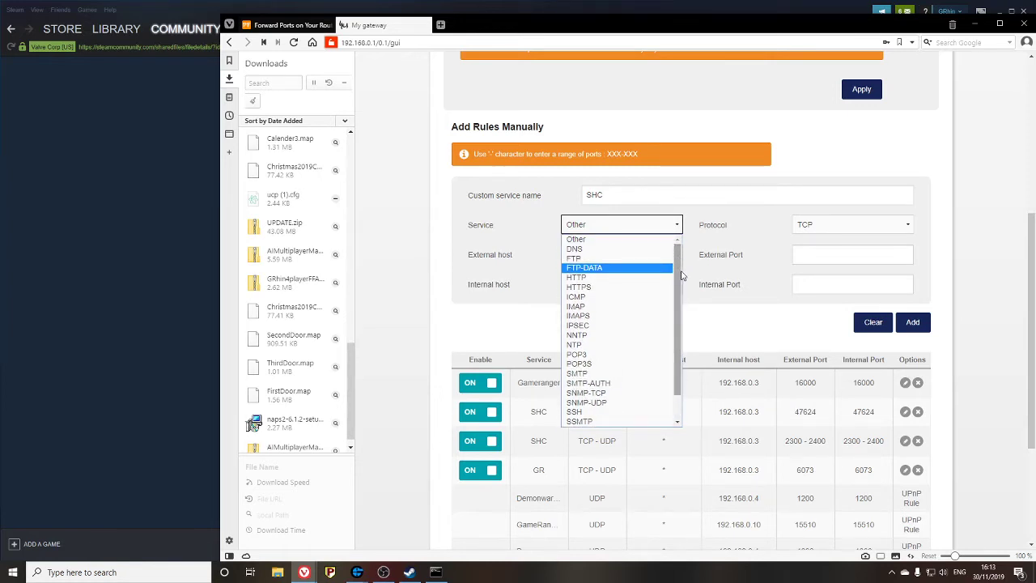
{"action": "scroll", "coordinate": [678, 332], "scroll_direction": "down", "scroll_amount": 1}
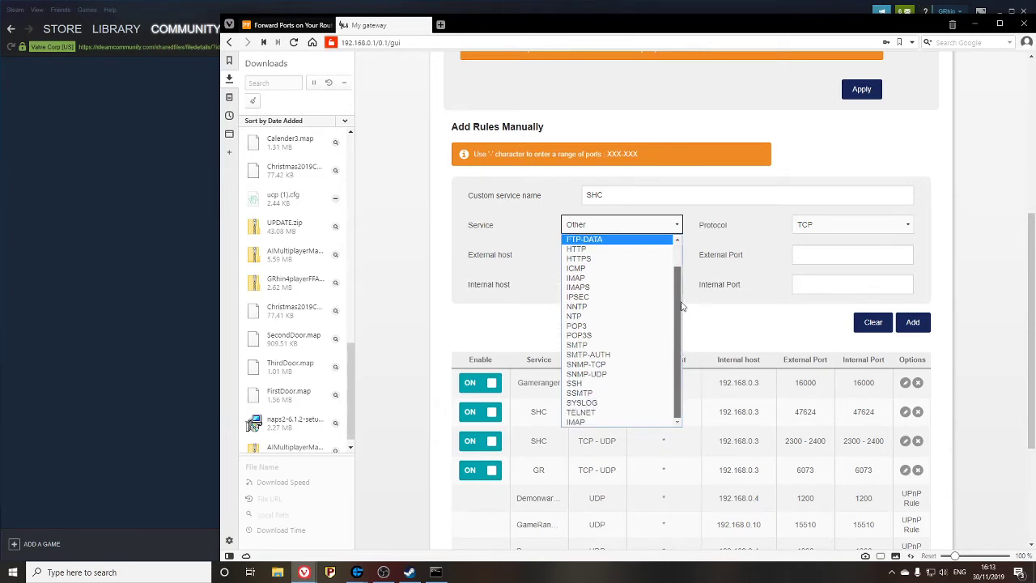
{"action": "scroll", "coordinate": [682, 291], "scroll_direction": "up", "scroll_amount": 1}
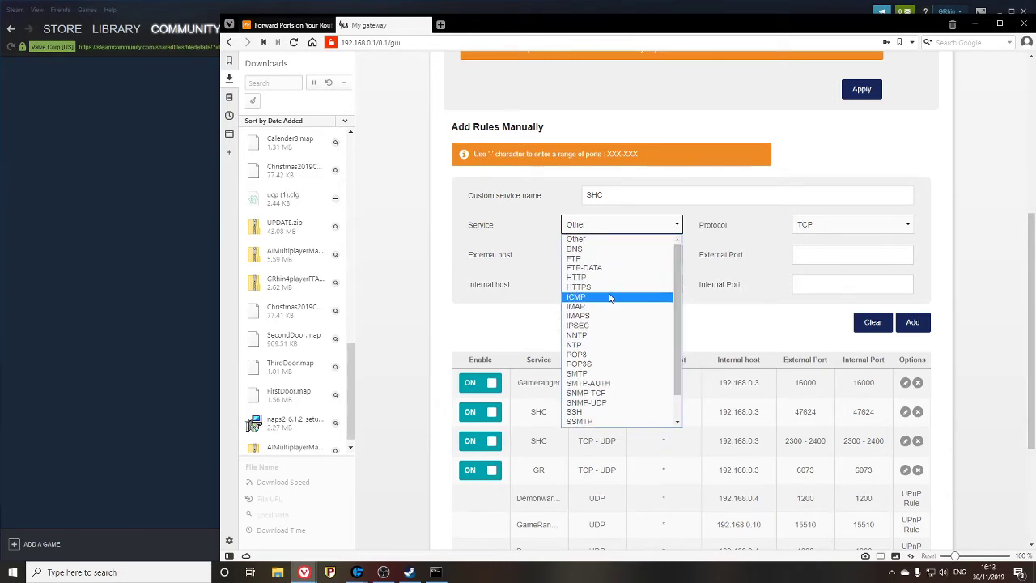
{"action": "scroll", "coordinate": [631, 337], "scroll_direction": "down", "scroll_amount": 1}
{"action": "left_click", "coordinate": [506, 339]}
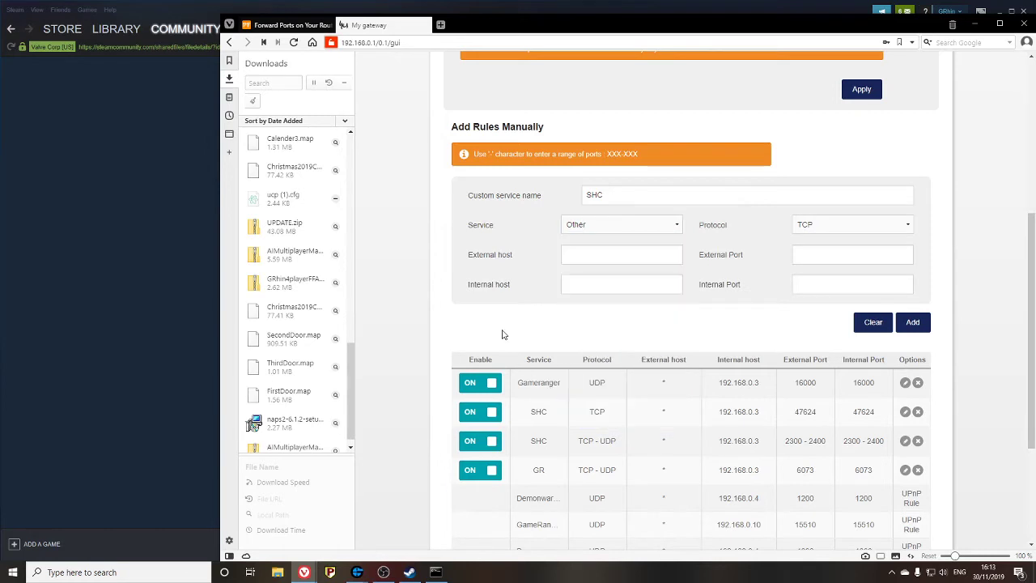
- Set the rule's protocol to TCP - UDP and move the browser beside the Steam guide
{"action": "left_click", "coordinate": [815, 224]}
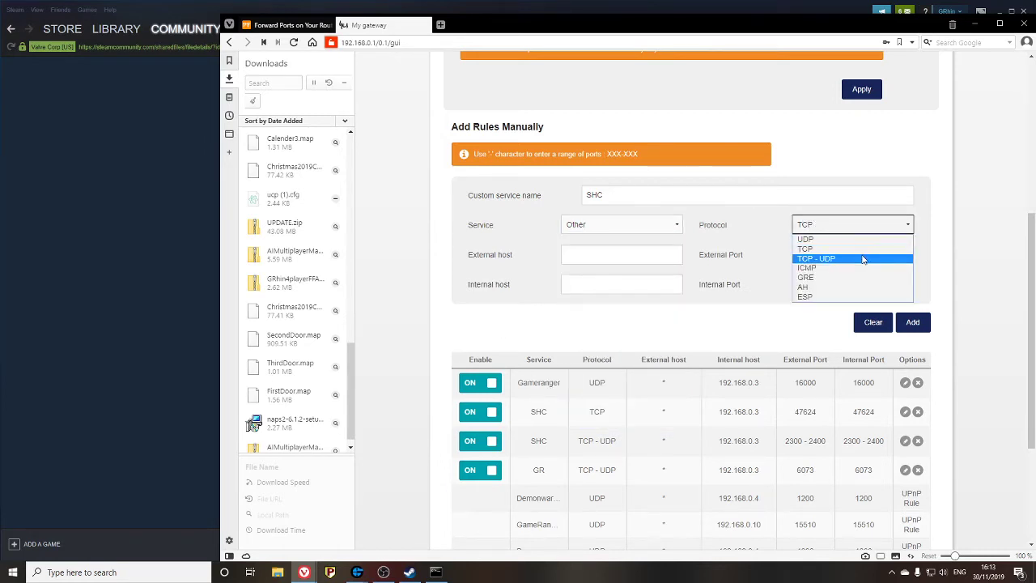
{"action": "left_click", "coordinate": [863, 259]}
{"action": "left_click_drag", "start_coordinate": [590, 31], "coordinate": [804, 18]}
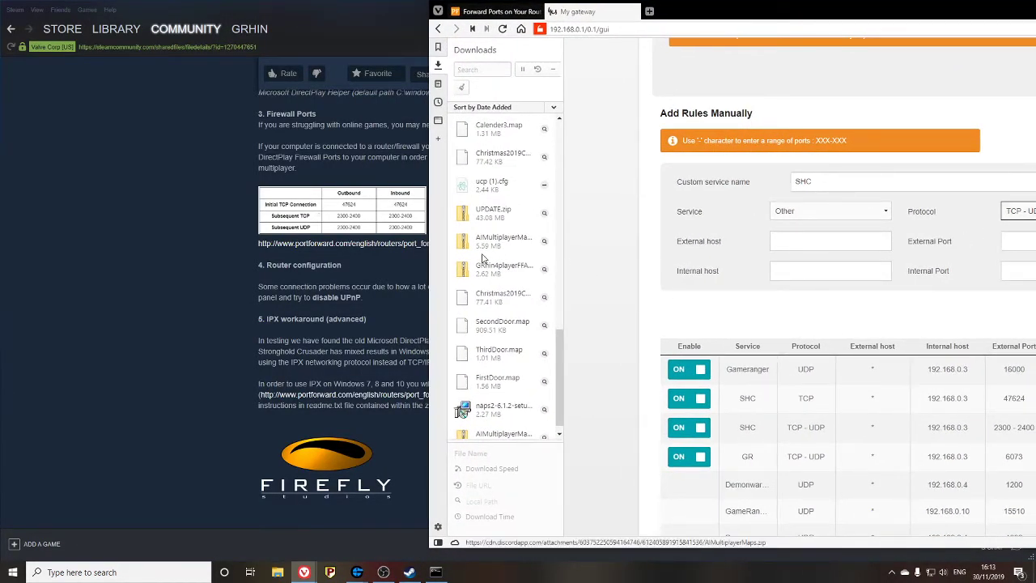
- Hide the downloads list and place a narrower router admin browser beside the Steam guide
{"action": "left_click", "coordinate": [437, 65]}
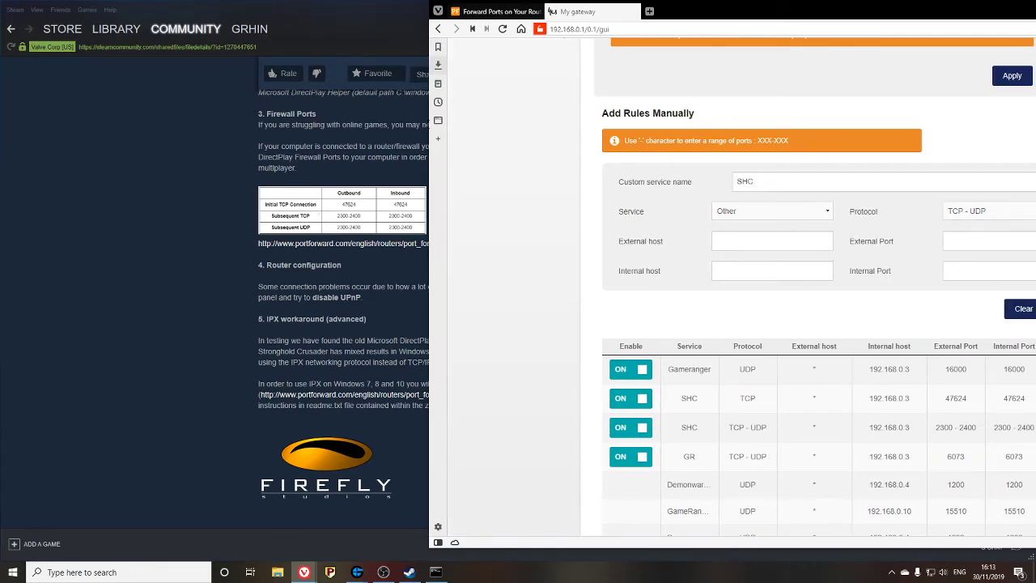
{"action": "left_click", "coordinate": [428, 152]}
{"action": "mouse_move", "coordinate": [304, 572]}
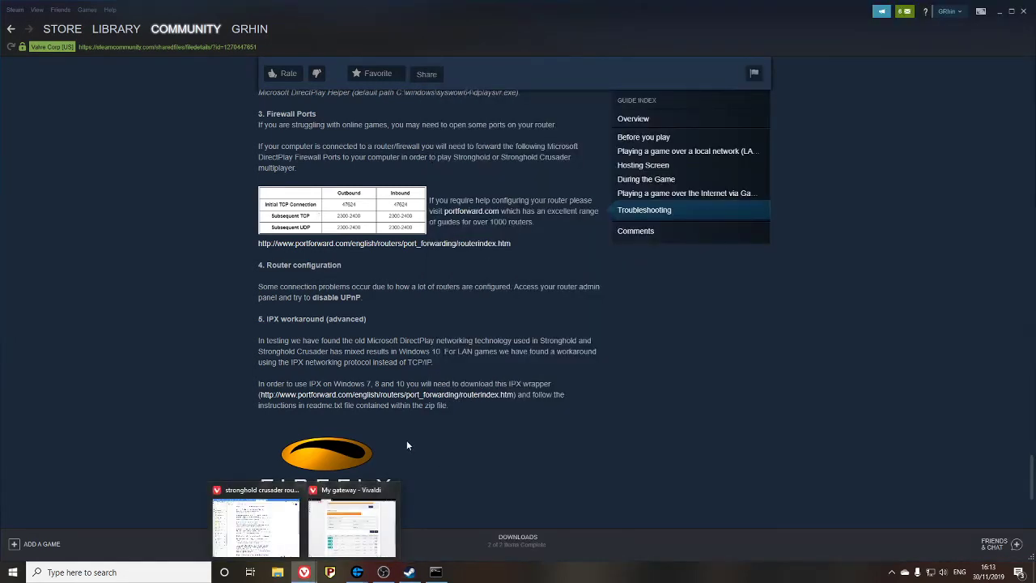
{"action": "left_click", "coordinate": [370, 526]}
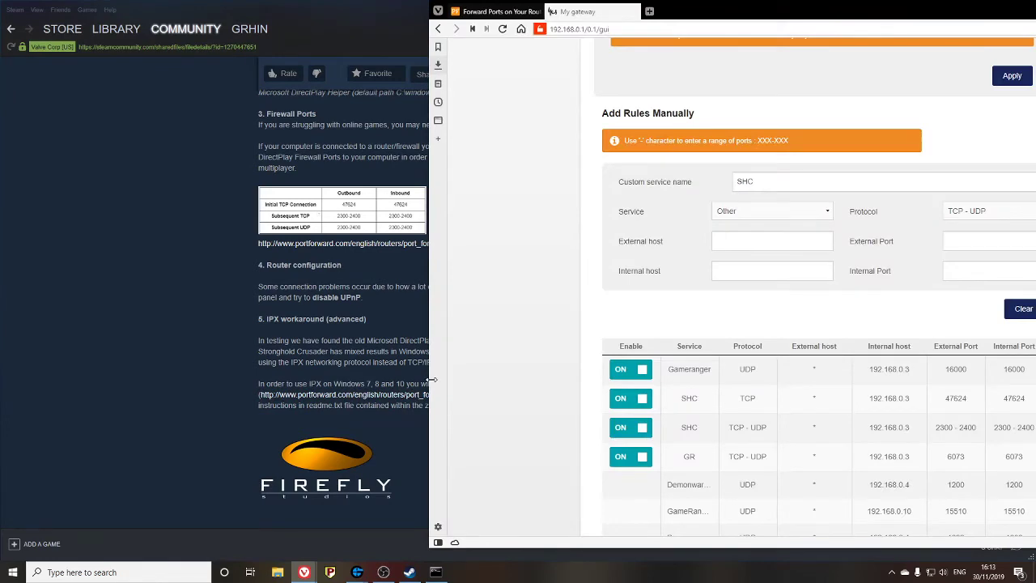
{"action": "left_click_drag", "start_coordinate": [432, 380], "coordinate": [696, 379]}
{"action": "left_click_drag", "start_coordinate": [965, 19], "coordinate": [700, 15]}
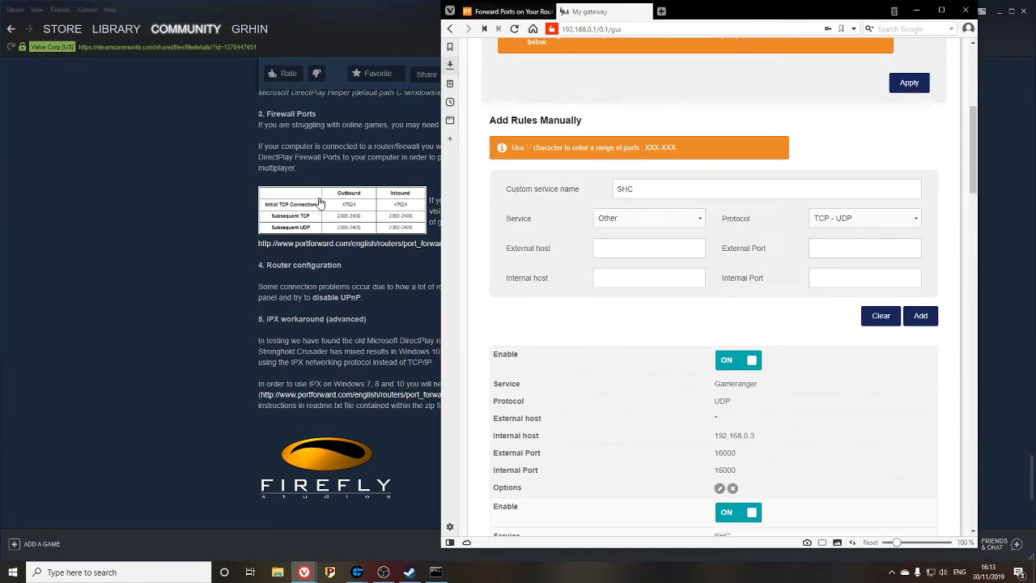
- Set the new SHC rule's protocol to TCP and move on to the External host field
{"action": "left_click", "coordinate": [841, 222]}
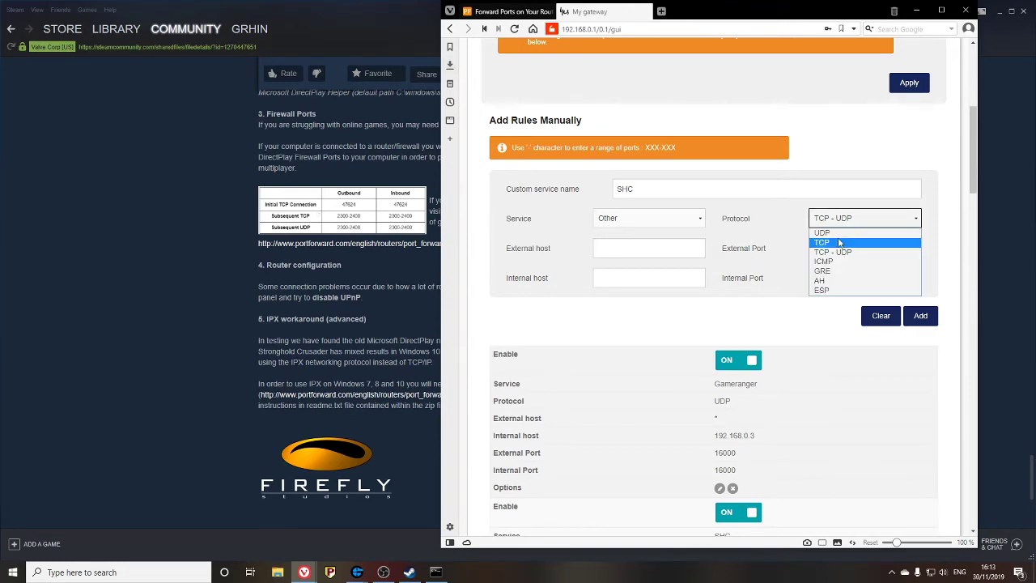
{"action": "left_click", "coordinate": [822, 242]}
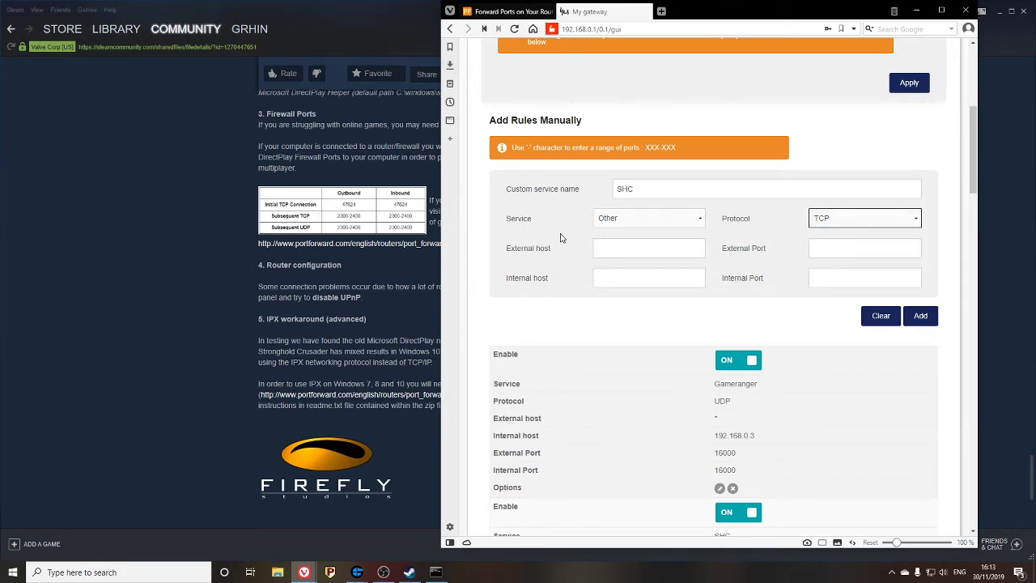
{"action": "left_click", "coordinate": [607, 253]}
{"action": "scroll", "coordinate": [774, 397], "scroll_direction": "down", "scroll_amount": 15}
{"action": "scroll", "coordinate": [768, 380], "scroll_direction": "up", "scroll_amount": 4}
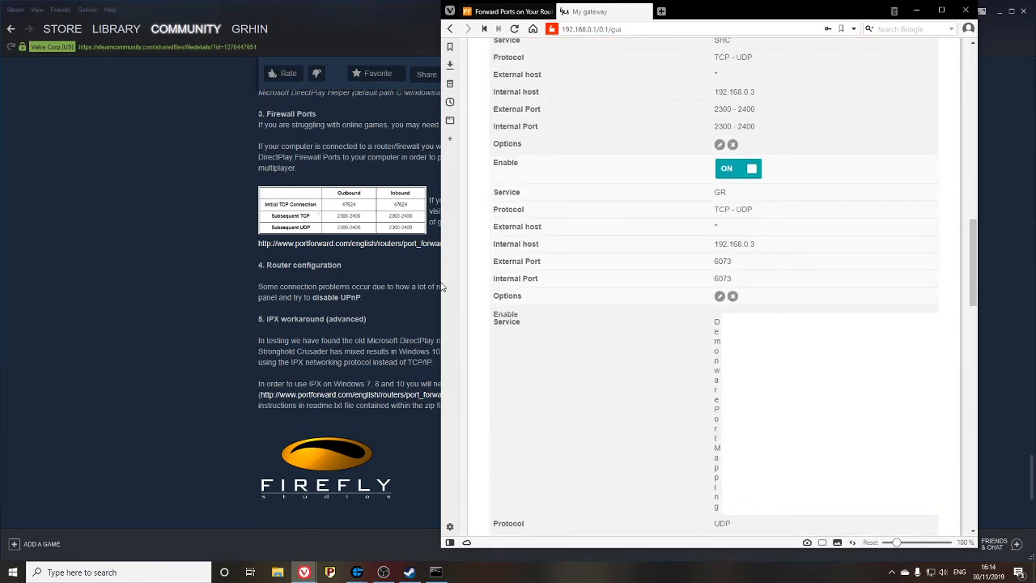
- Widen the browser so the rules form a table and enter * as the external host
{"action": "left_click_drag", "start_coordinate": [444, 283], "coordinate": [430, 280]}
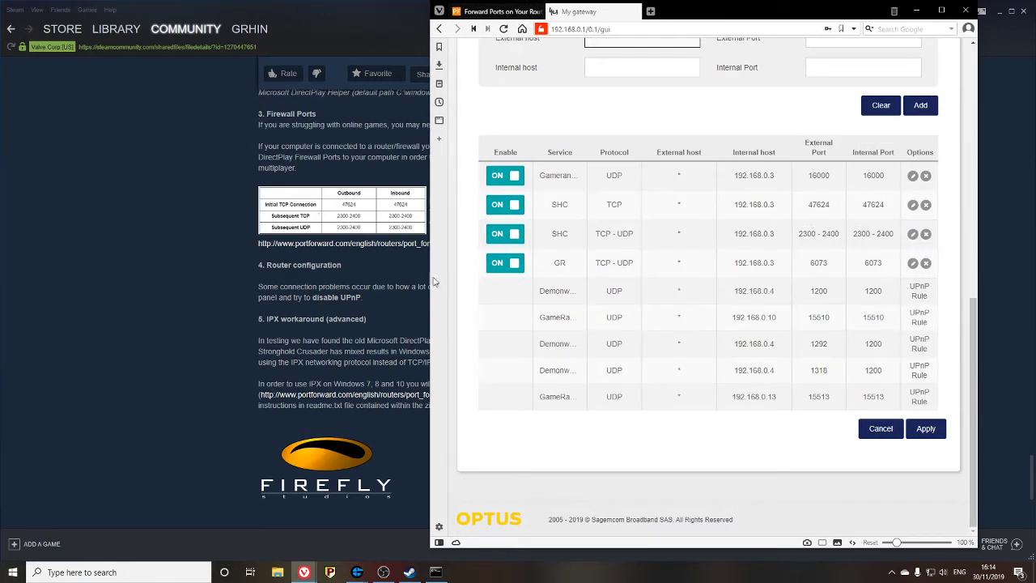
{"action": "scroll", "coordinate": [689, 210], "scroll_direction": "up", "scroll_amount": 1}
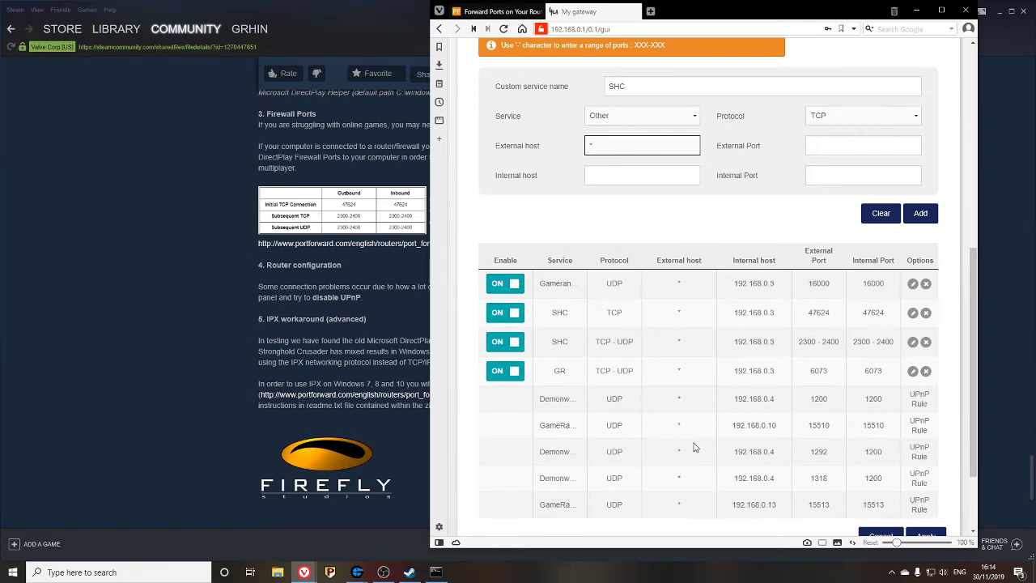
{"action": "type", "text": "*"}
{"action": "left_click", "coordinate": [598, 174]}
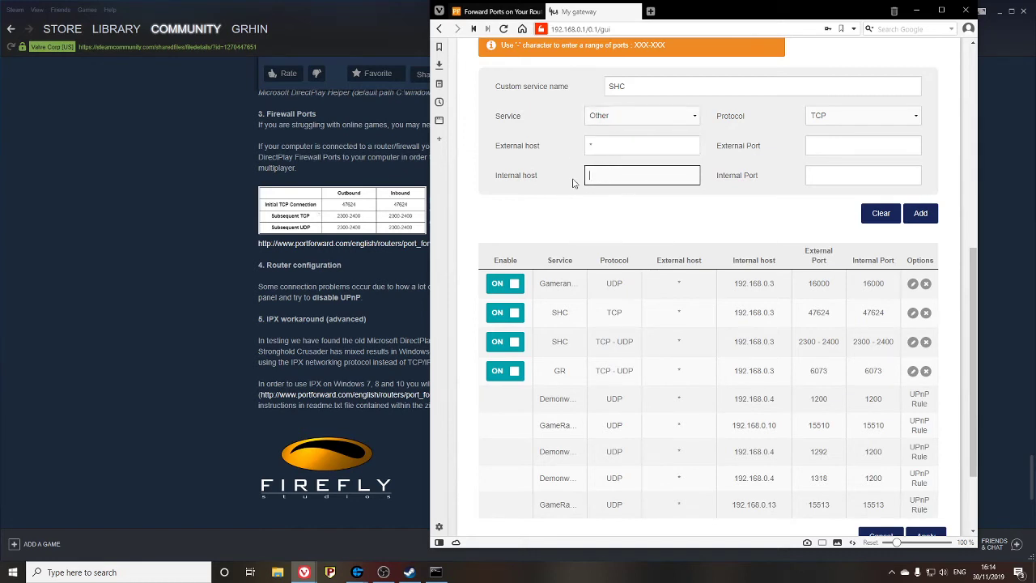
- Enter the PC's ipconfig address 192.168.0.13 as the internal host, checking the guide's port list
{"action": "mouse_move", "coordinate": [383, 572]}
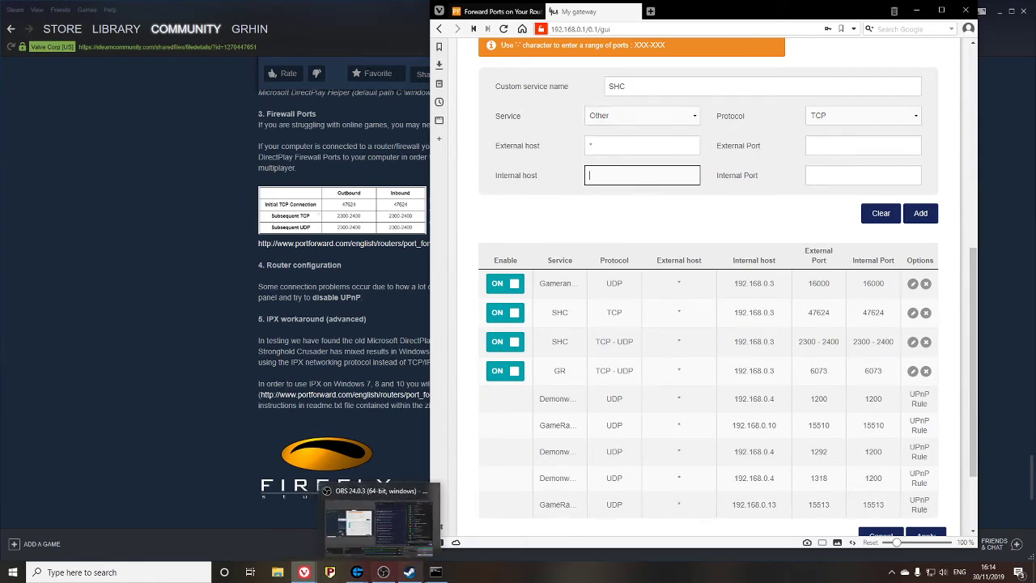
{"action": "mouse_move", "coordinate": [435, 572]}
{"action": "left_click", "coordinate": [436, 461]}
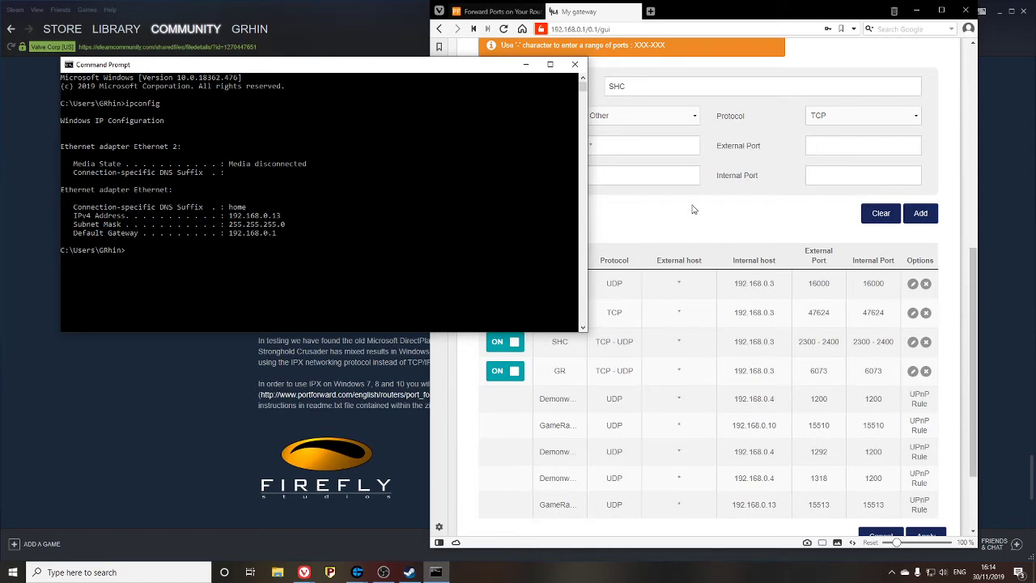
{"action": "left_click", "coordinate": [678, 180]}
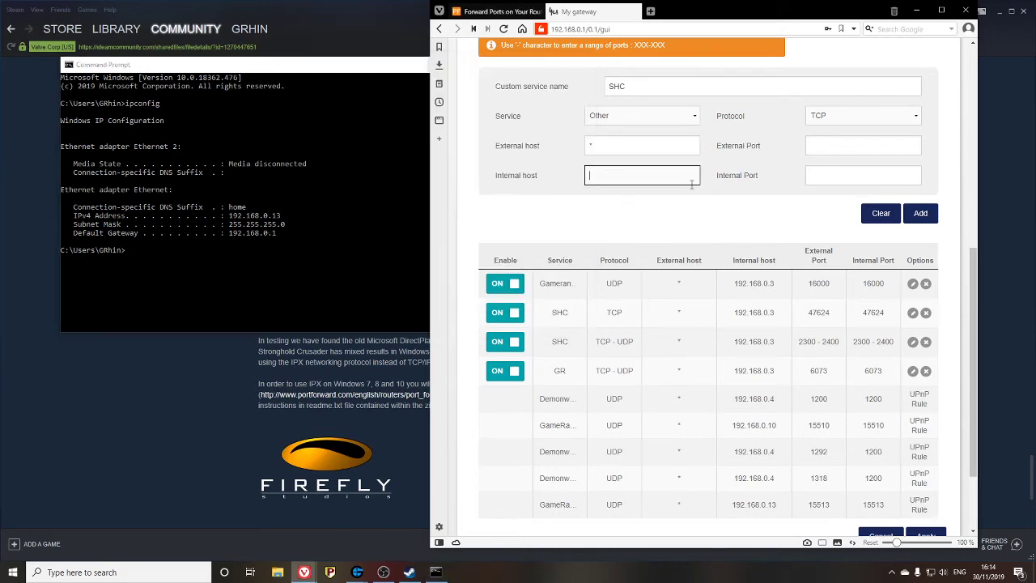
{"action": "type", "text": "192.168.0.13"}
{"action": "left_click", "coordinate": [159, 372]}
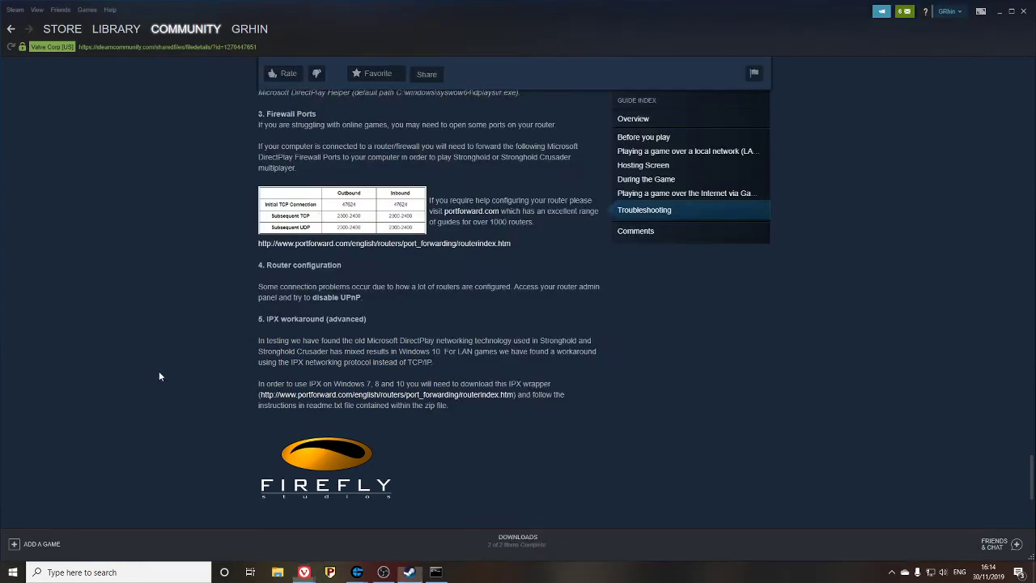
{"action": "mouse_move", "coordinate": [304, 572]}
{"action": "left_click", "coordinate": [371, 551]}
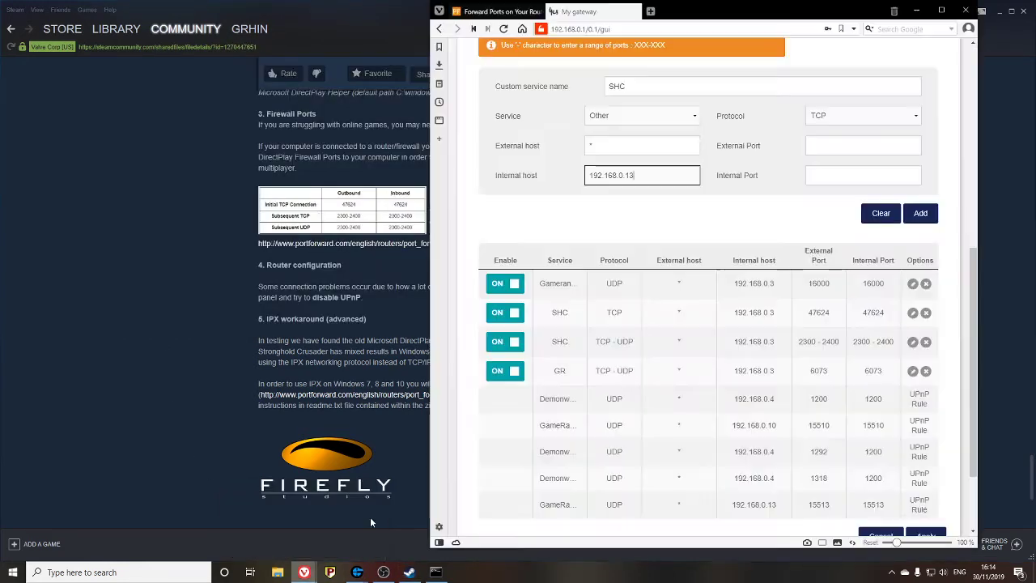
- Give the TCP rule external and internal port 47624 and add it, triggering a port conflict
{"action": "left_click", "coordinate": [819, 144]}
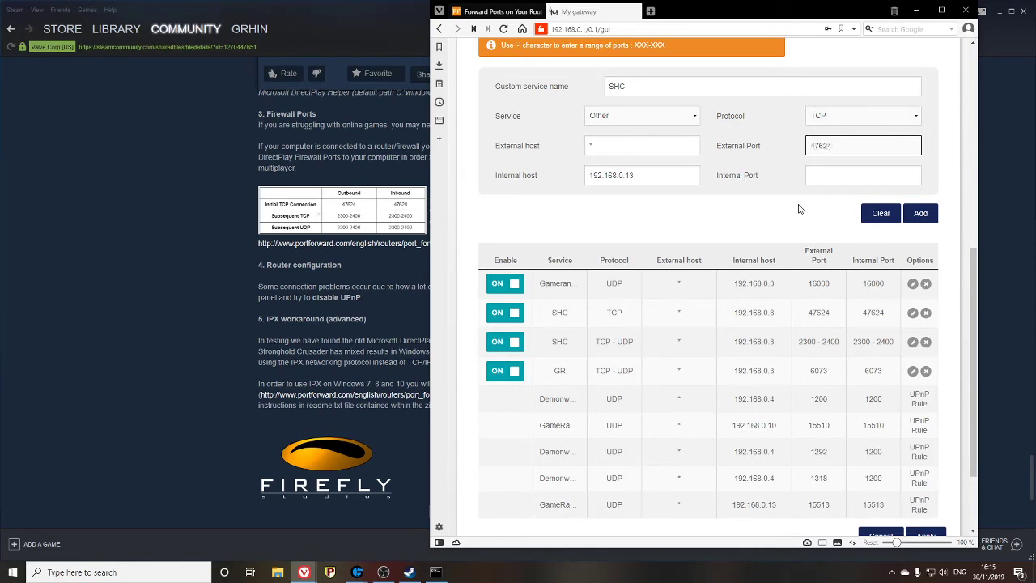
{"action": "key", "text": "Tab"}
{"action": "type", "text": "476"}
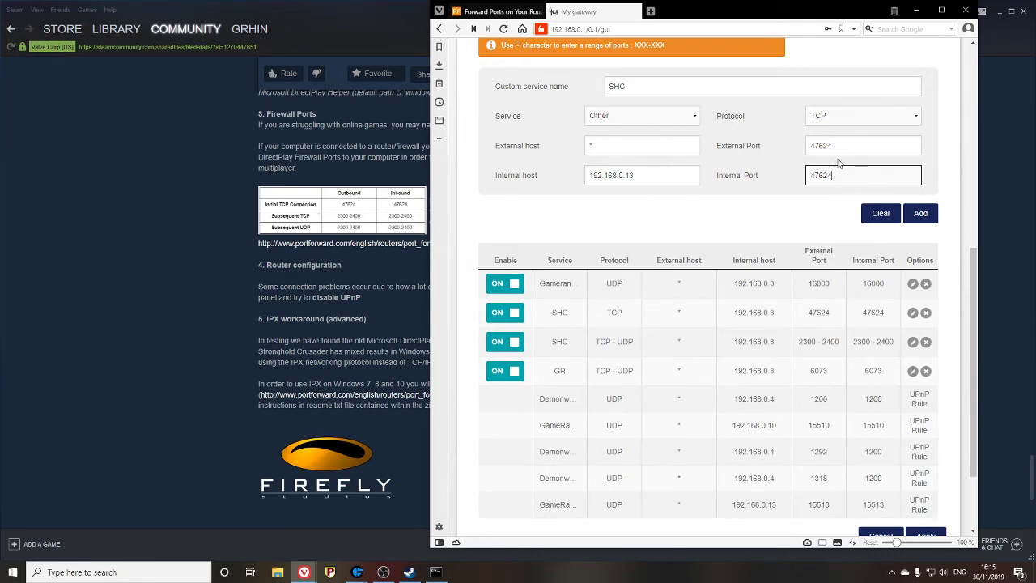
{"action": "left_click", "coordinate": [862, 147]}
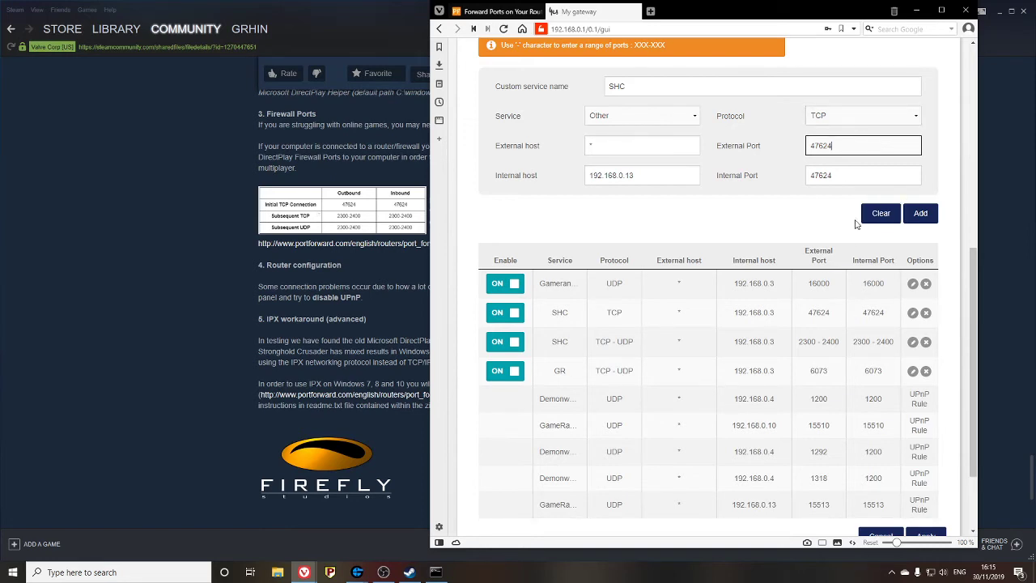
{"action": "left_click", "coordinate": [918, 214]}
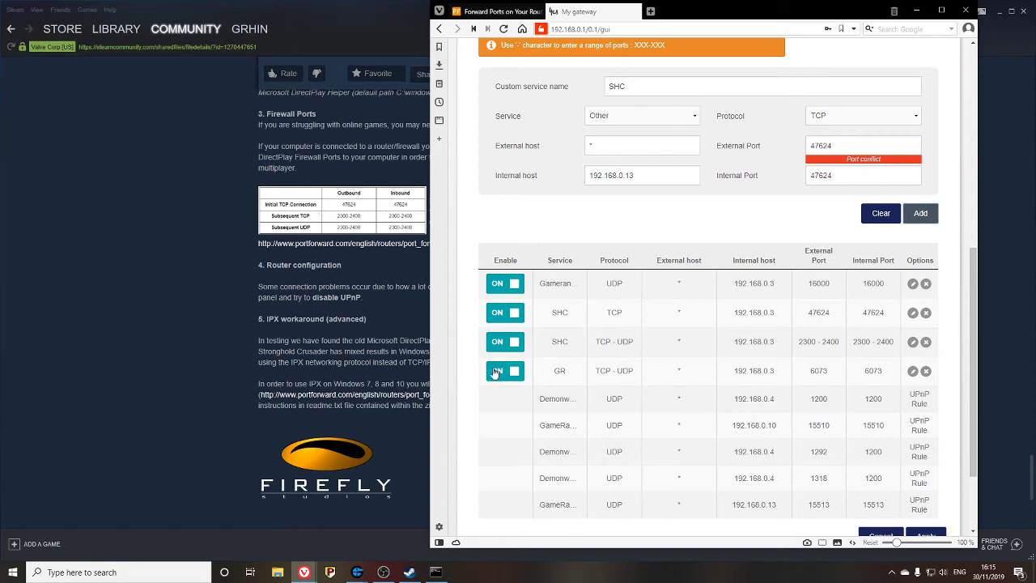
{"action": "left_click", "coordinate": [847, 119]}
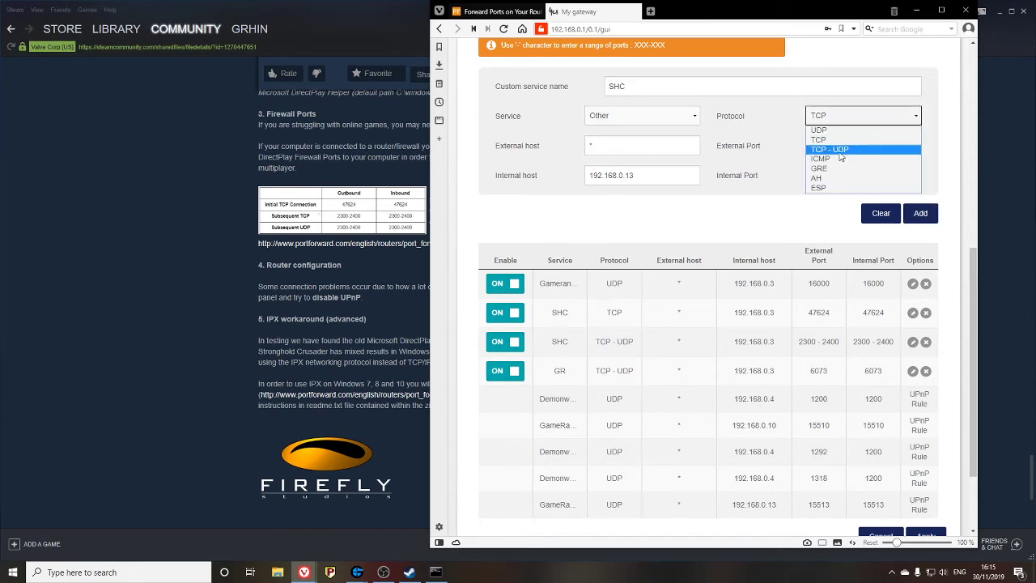
- Switch the SHC rule to TCP - UDP with external and internal ports 2300-2400 and add it
{"action": "left_click", "coordinate": [841, 150]}
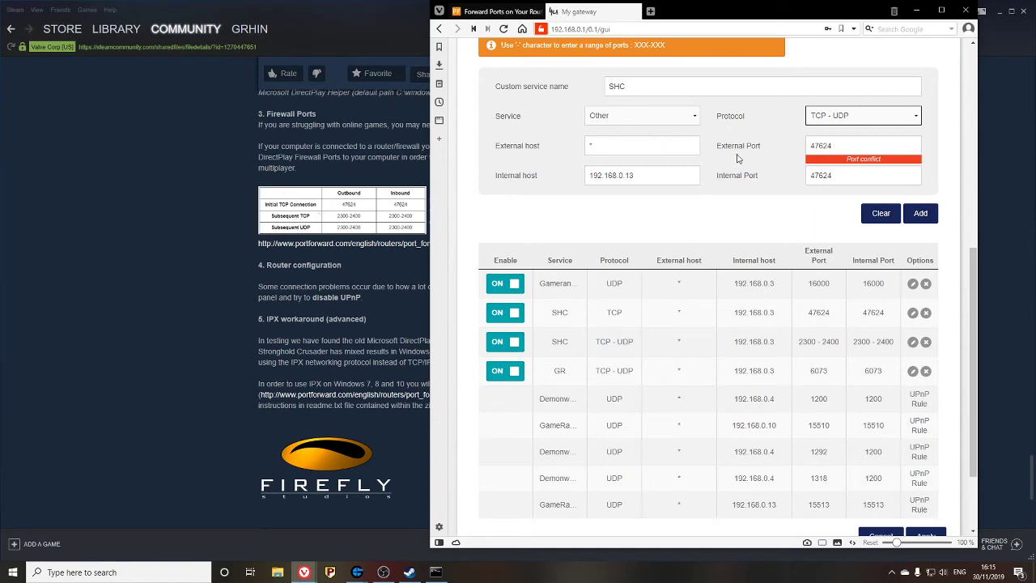
{"action": "left_click", "coordinate": [823, 123]}
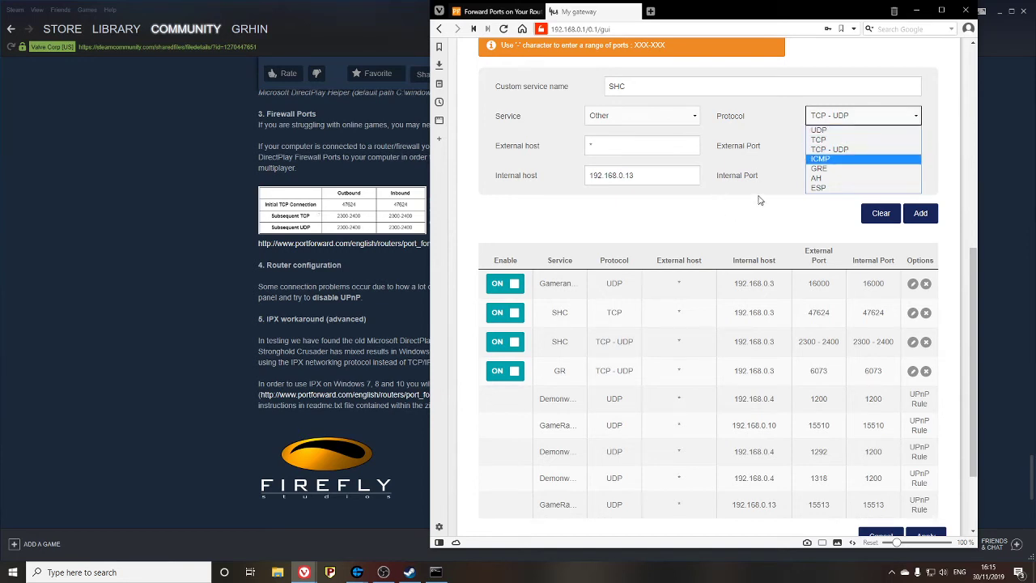
{"action": "left_click", "coordinate": [831, 150]}
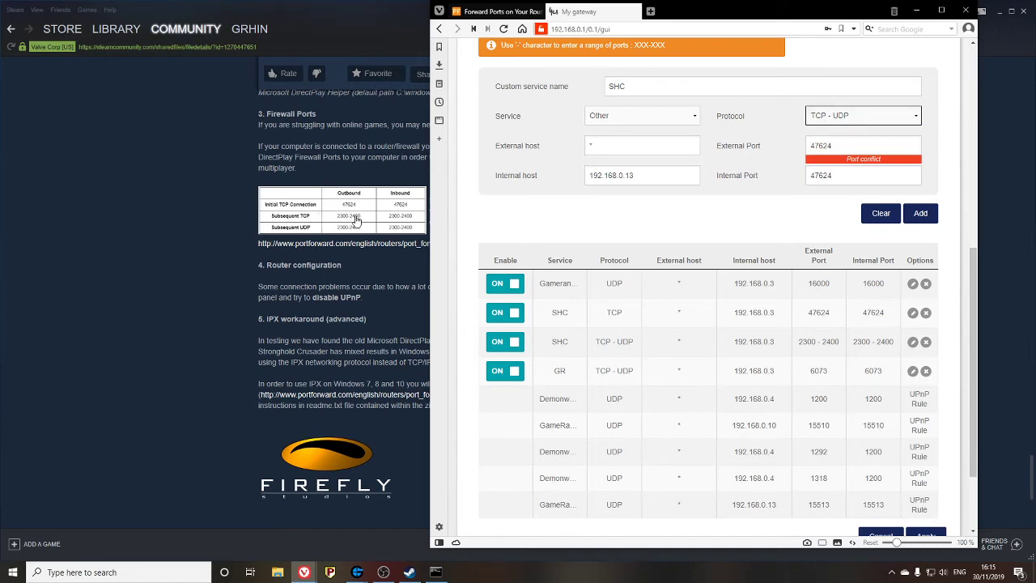
{"action": "key", "text": "Tab"}
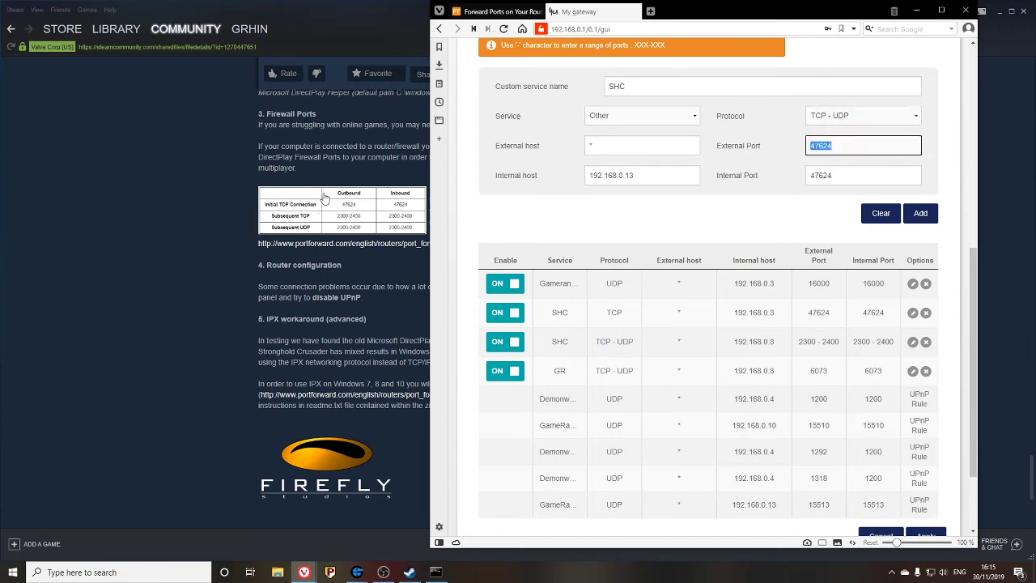
{"action": "type", "text": "2300-2400"}
{"action": "double_click", "coordinate": [606, 175]}
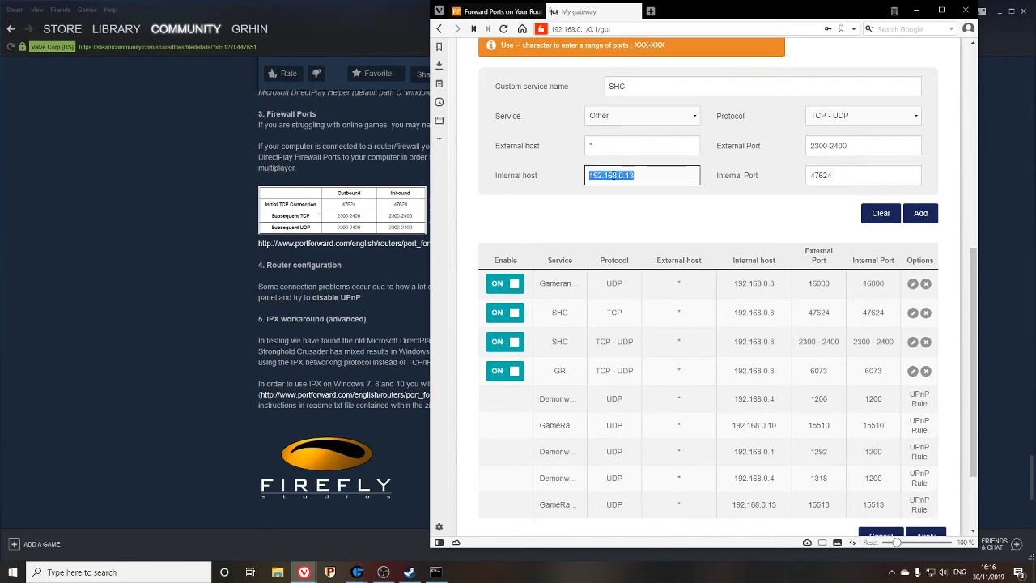
{"action": "double_click", "coordinate": [834, 178]}
{"action": "type", "text": "2300"}
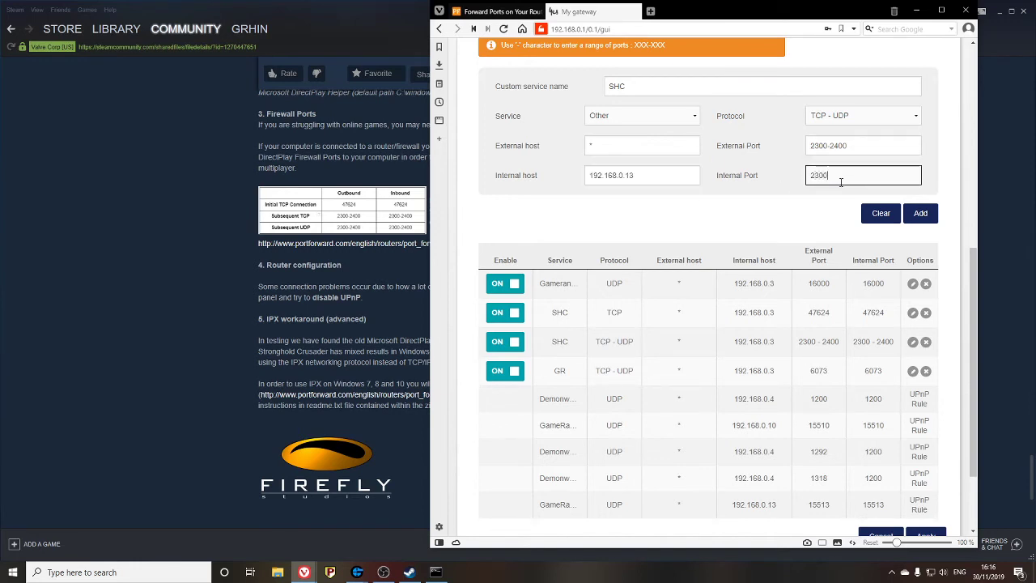
{"action": "type", "text": "-2400"}
{"action": "left_click", "coordinate": [926, 215]}
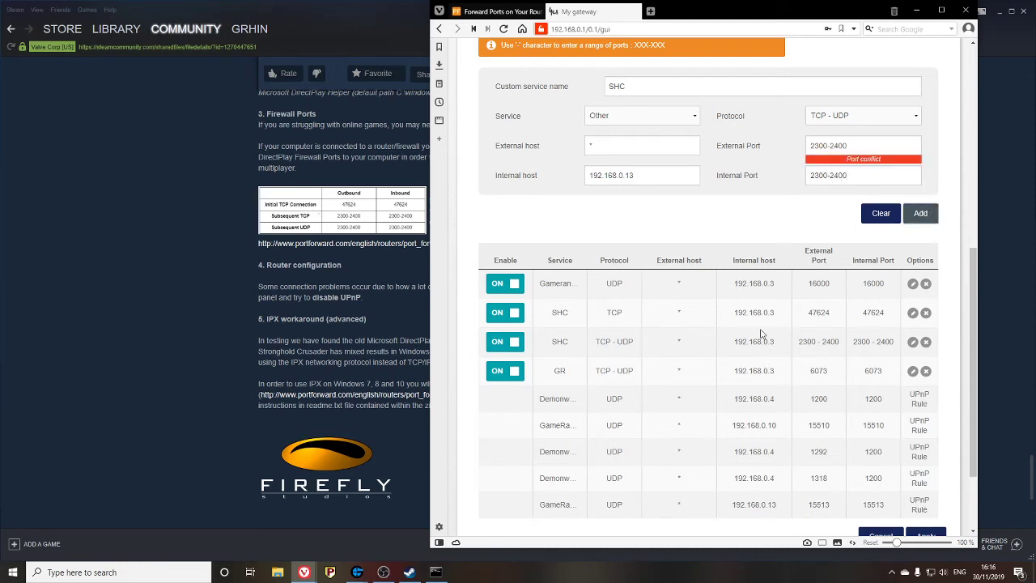
- Apply the port-forwarding changes to the router
{"action": "scroll", "coordinate": [817, 143], "scroll_direction": "up", "scroll_amount": 2}
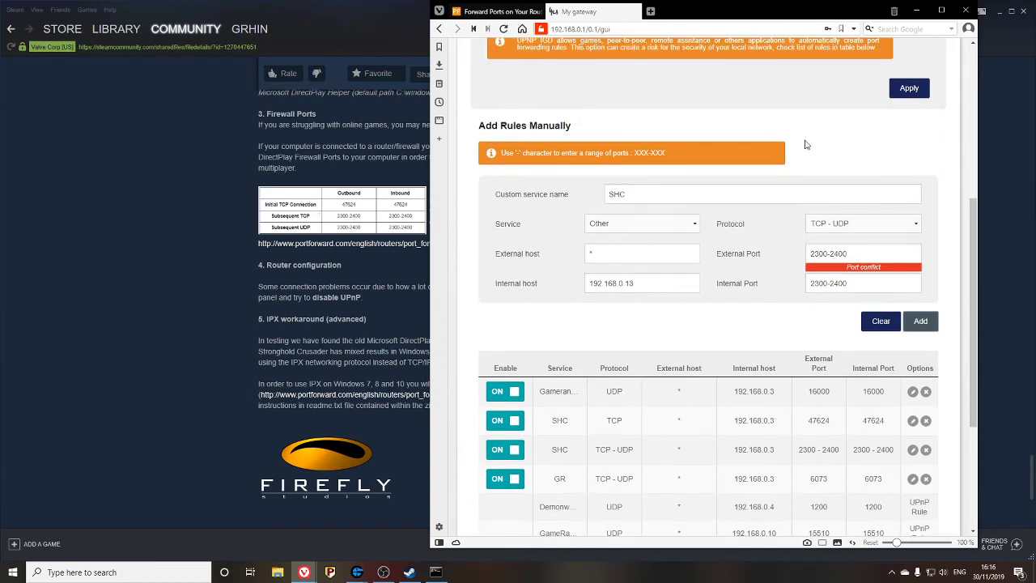
{"action": "scroll", "coordinate": [810, 162], "scroll_direction": "up", "scroll_amount": 4}
{"action": "scroll", "coordinate": [802, 186], "scroll_direction": "down", "scroll_amount": 1}
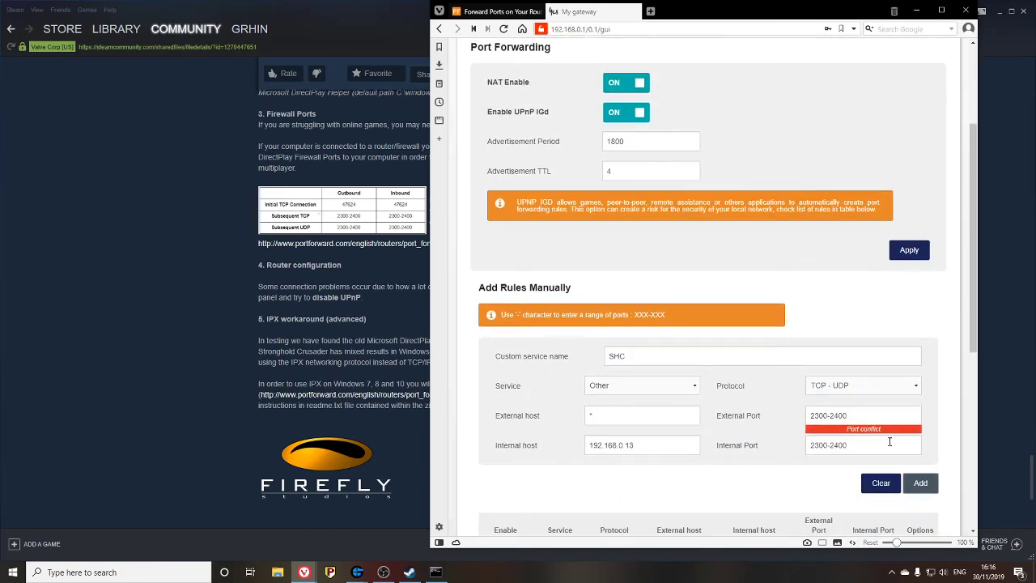
{"action": "scroll", "coordinate": [889, 366], "scroll_direction": "down", "scroll_amount": 5}
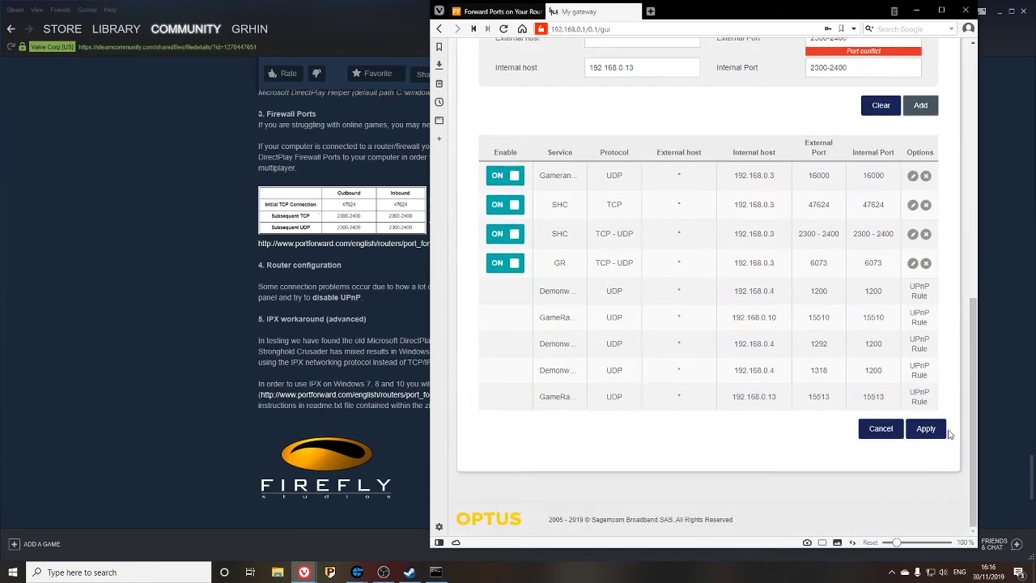
{"action": "left_click", "coordinate": [925, 429]}
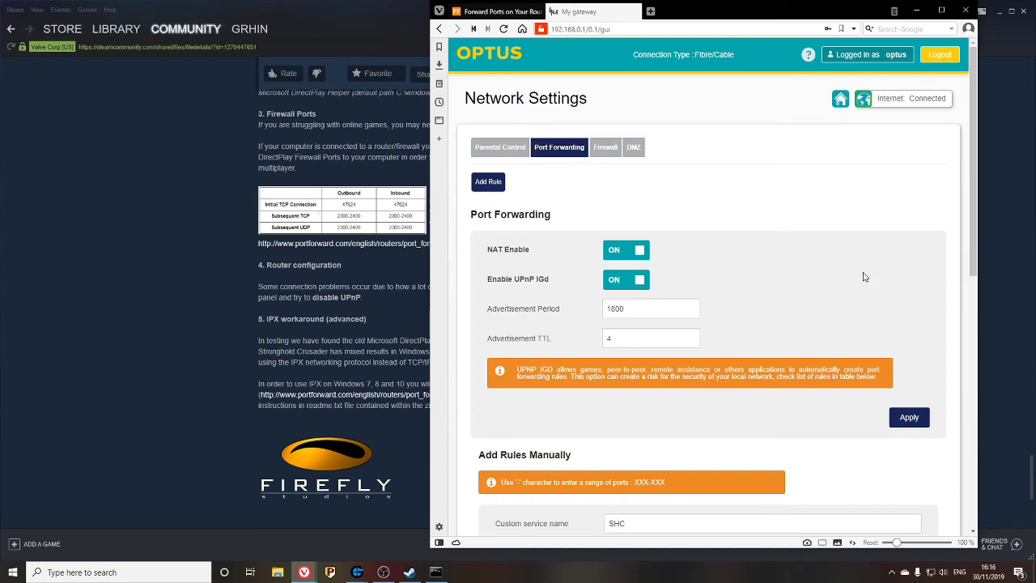
- Select the 2300-2400 external port range and review the rules table
{"action": "scroll", "coordinate": [855, 295], "scroll_direction": "down", "scroll_amount": 3}
{"action": "scroll", "coordinate": [858, 307], "scroll_direction": "up", "scroll_amount": 1}
{"action": "scroll", "coordinate": [738, 171], "scroll_direction": "up", "scroll_amount": 2}
{"action": "scroll", "coordinate": [747, 154], "scroll_direction": "down", "scroll_amount": 10}
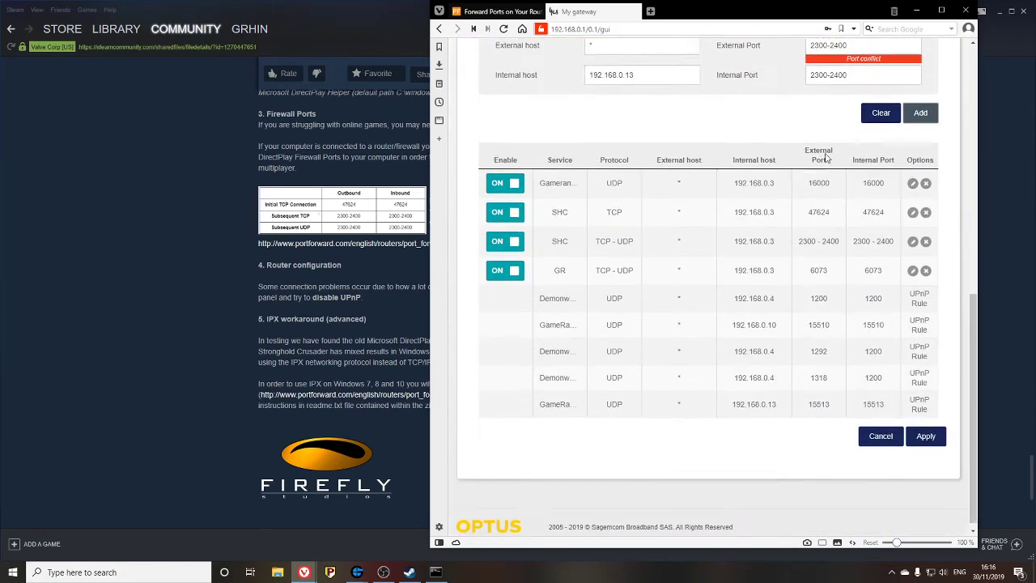
{"action": "scroll", "coordinate": [816, 160], "scroll_direction": "up", "scroll_amount": 5}
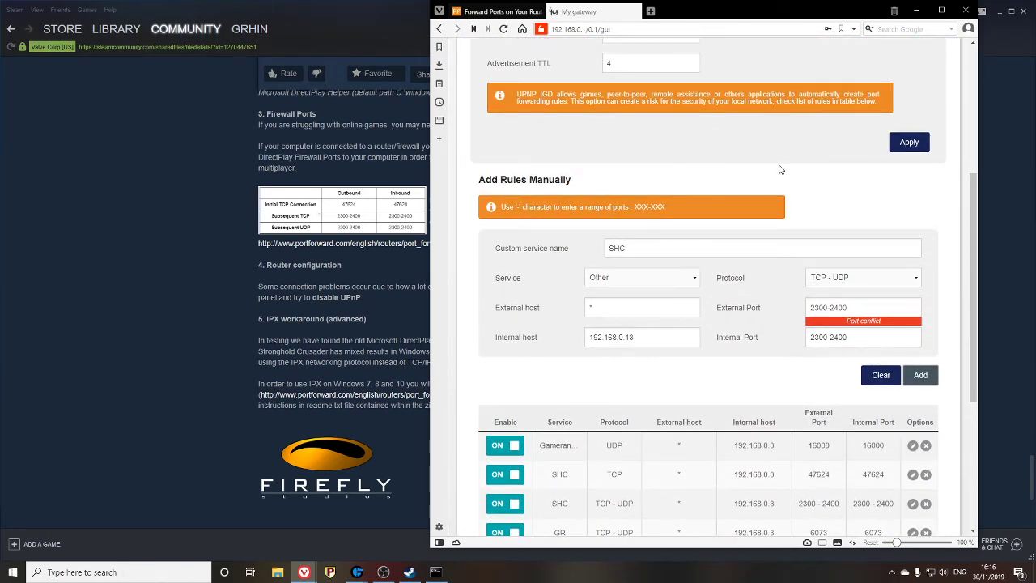
{"action": "triple_click", "coordinate": [850, 306]}
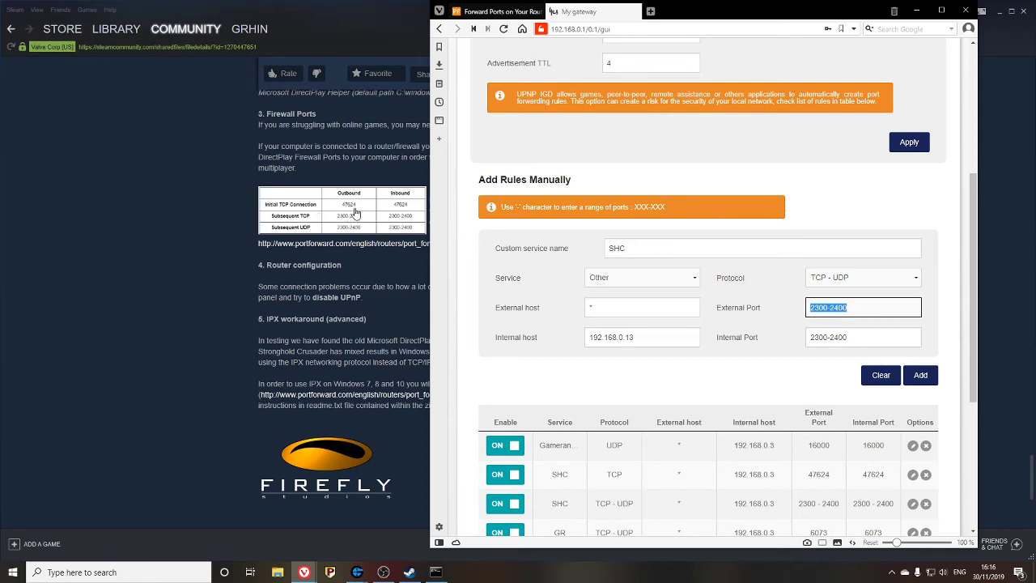
{"action": "scroll", "coordinate": [748, 336], "scroll_direction": "down", "scroll_amount": 3}
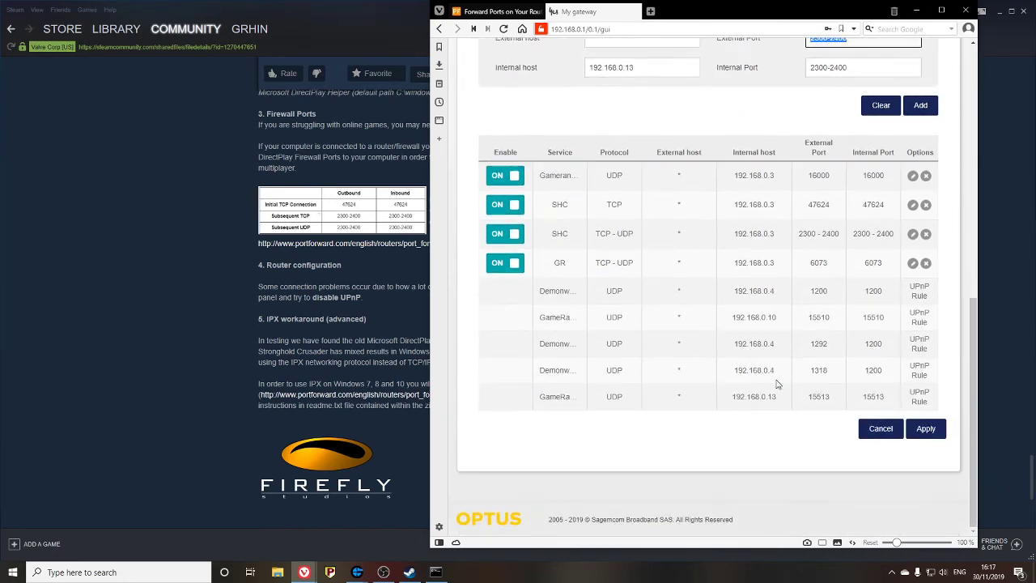
{"action": "scroll", "coordinate": [829, 234], "scroll_direction": "up", "scroll_amount": 2}
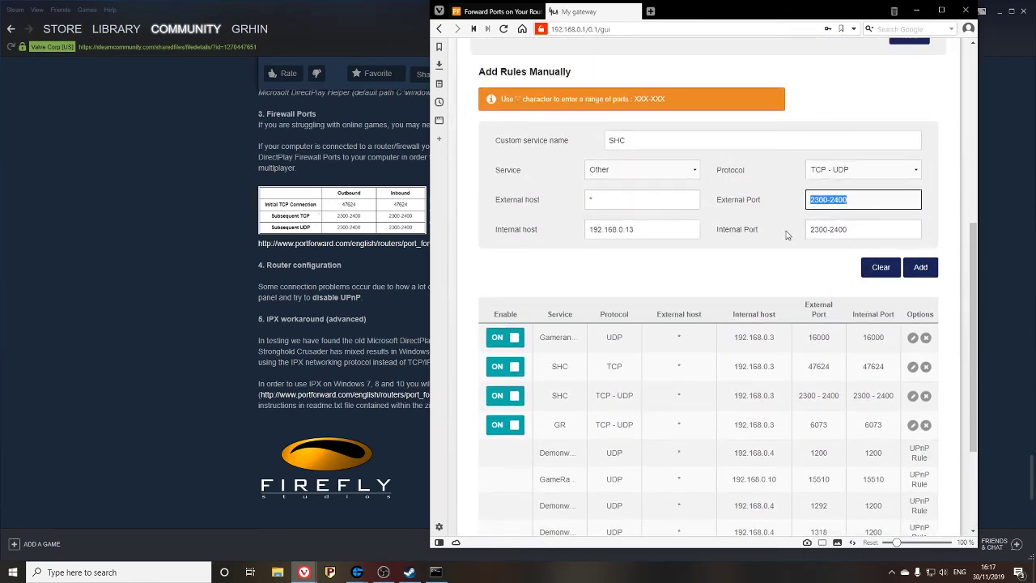
{"action": "scroll", "coordinate": [816, 243], "scroll_direction": "up", "scroll_amount": 3}
- Check GameRanger's list of Stronghold Crusader rooms, then return to the Steam multiplayer guide
{"action": "mouse_move", "coordinate": [355, 573]}
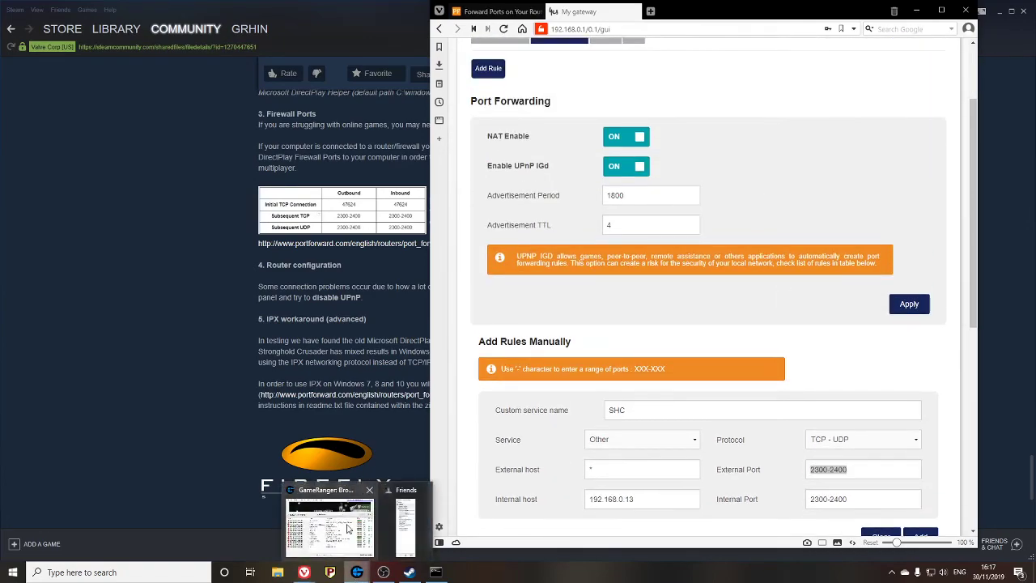
{"action": "left_click", "coordinate": [343, 536]}
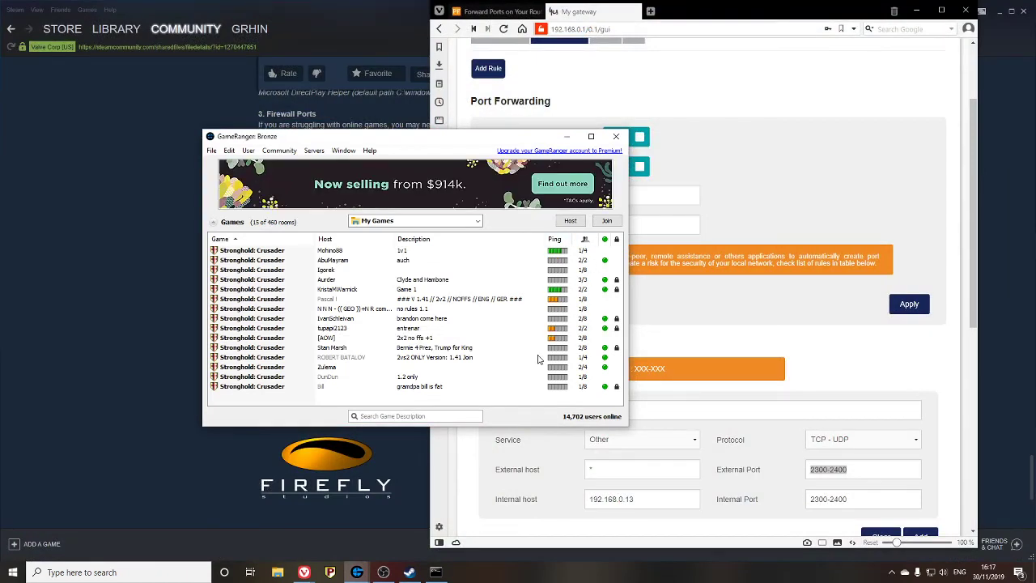
{"action": "left_click", "coordinate": [138, 336]}
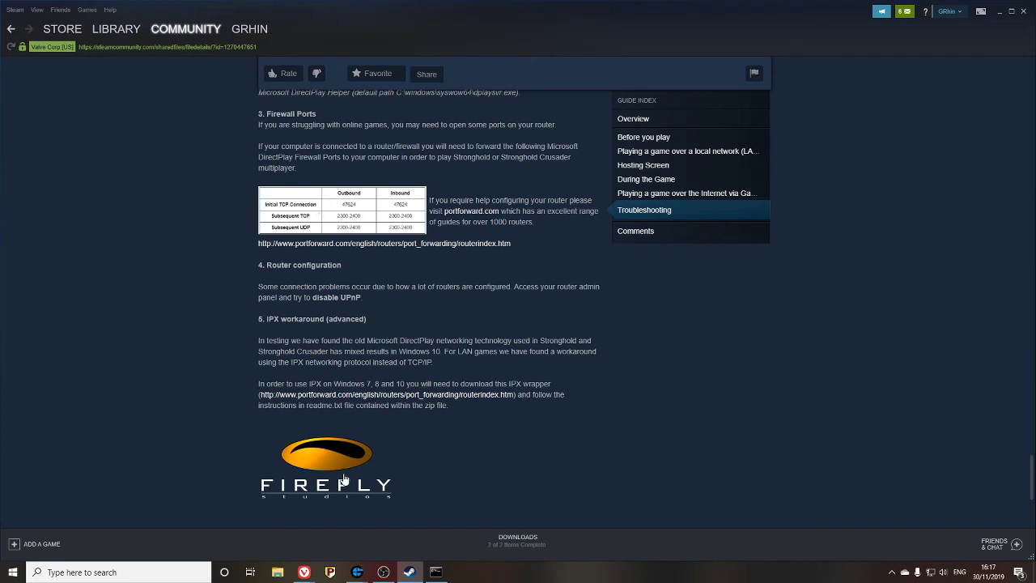
- Scroll the Stronghold Crusader HD multiplayer guide back up to its top
{"action": "scroll", "coordinate": [481, 378], "scroll_direction": "down", "scroll_amount": 3}
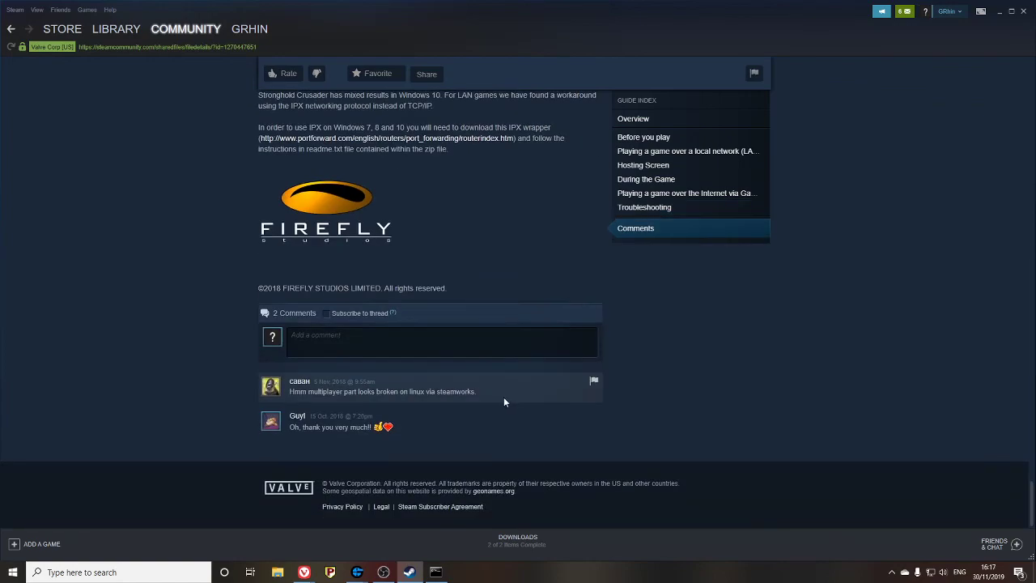
{"action": "scroll", "coordinate": [504, 396], "scroll_direction": "up", "scroll_amount": 3}
{"action": "scroll", "coordinate": [490, 395], "scroll_direction": "up", "scroll_amount": 10}
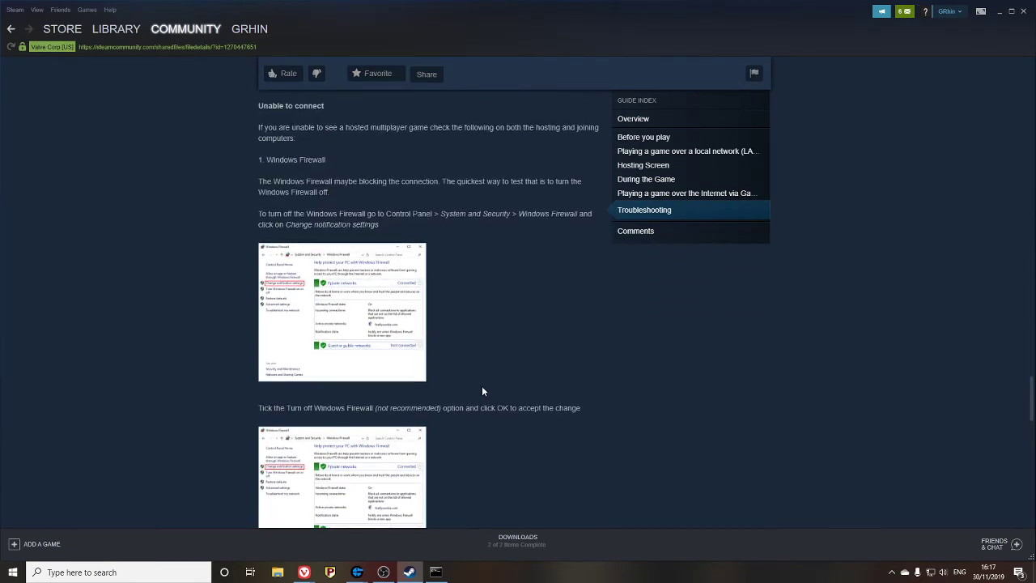
{"action": "scroll", "coordinate": [481, 383], "scroll_direction": "up", "scroll_amount": 4}
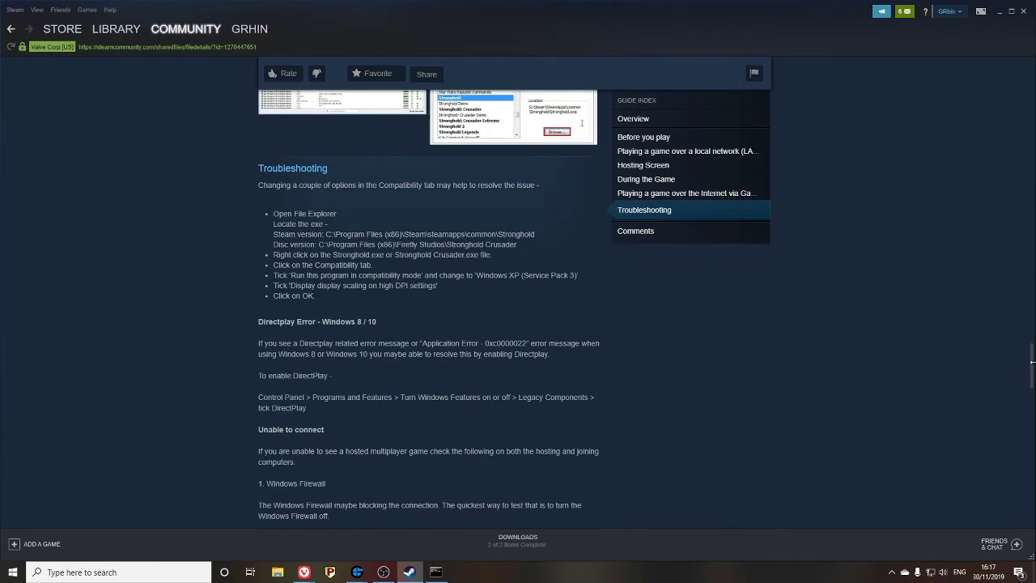
{"action": "left_click_drag", "start_coordinate": [1031, 366], "coordinate": [1032, 73]}
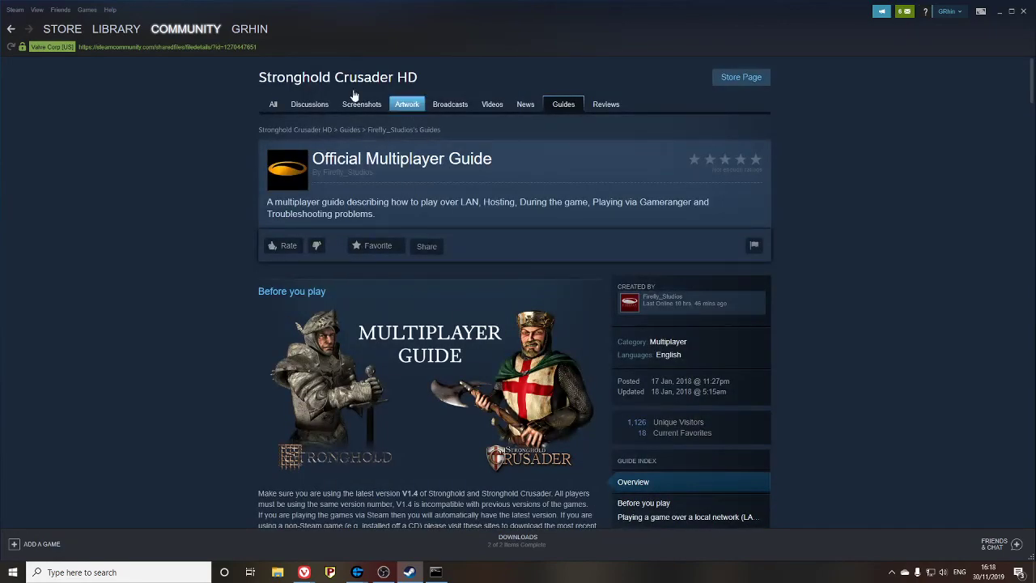
{"action": "mouse_move", "coordinate": [161, 46]}
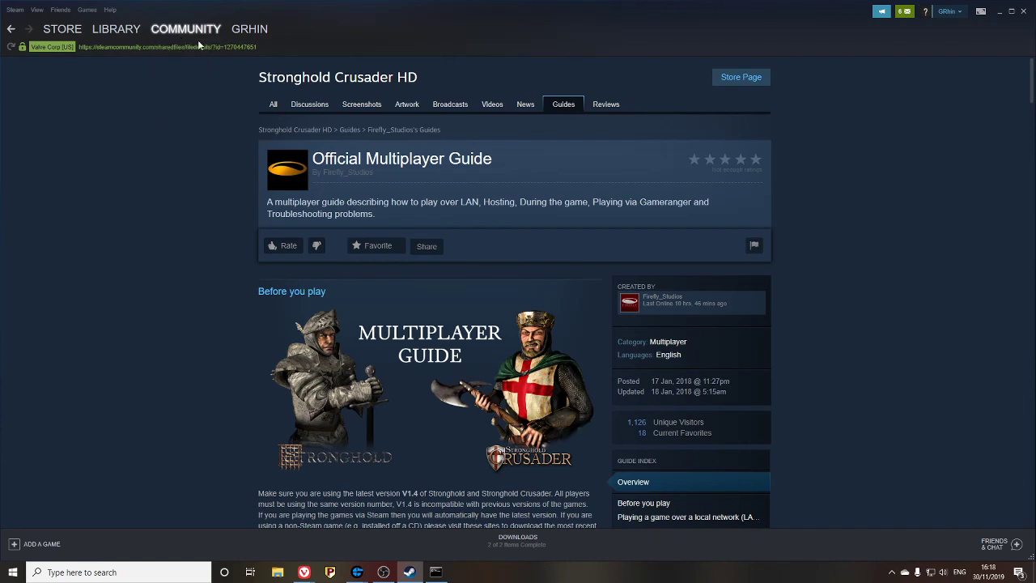
- Search Community hubs for 'stronghold crusader' and open the Stronghold Crusader HD hub
{"action": "left_click", "coordinate": [162, 42]}
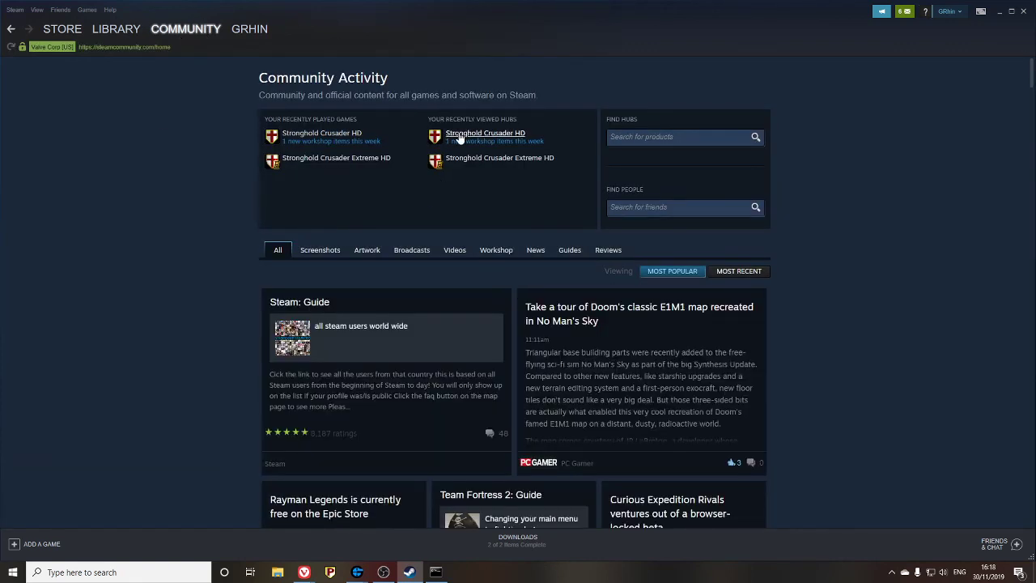
{"action": "left_click", "coordinate": [724, 138]}
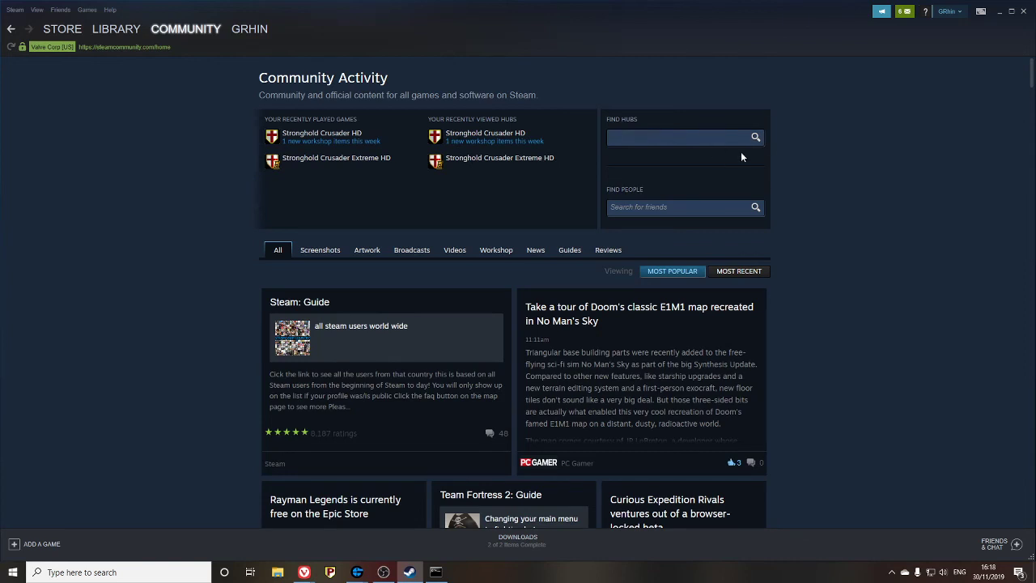
{"action": "type", "text": "stronghold crusader"}
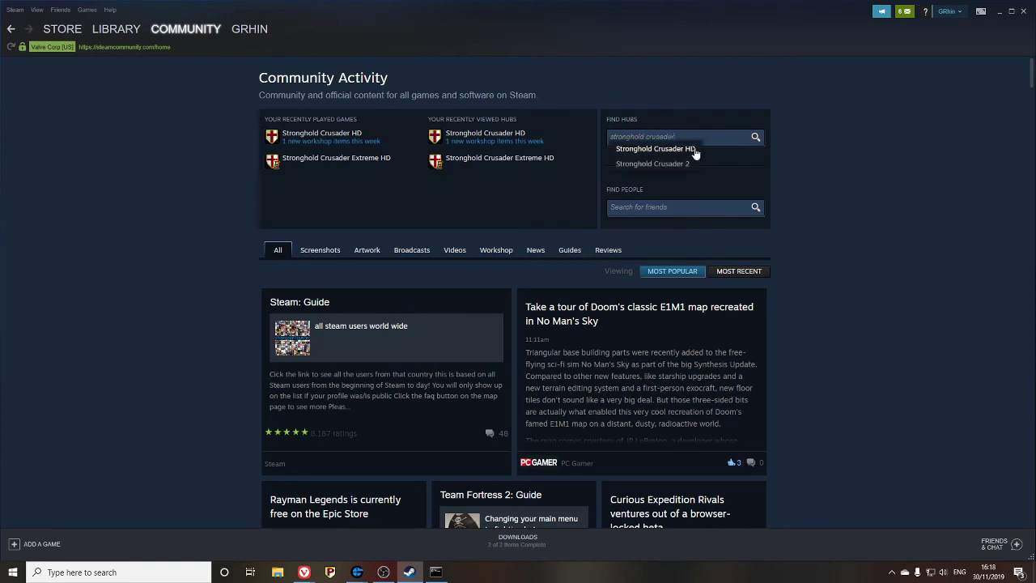
{"action": "left_click", "coordinate": [698, 148]}
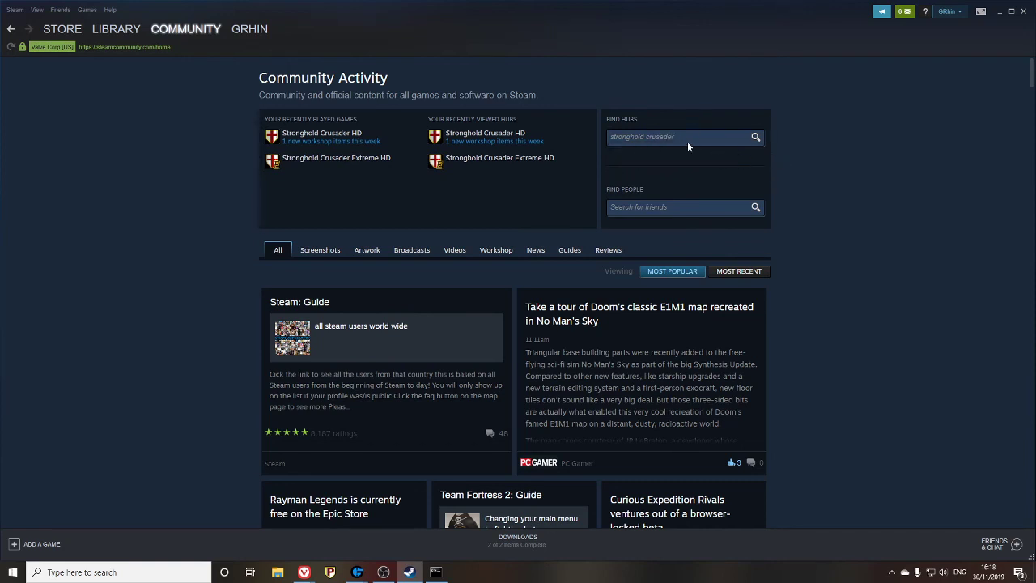
{"action": "left_click", "coordinate": [733, 137]}
{"action": "left_click", "coordinate": [688, 149]}
{"action": "left_click", "coordinate": [696, 145]}
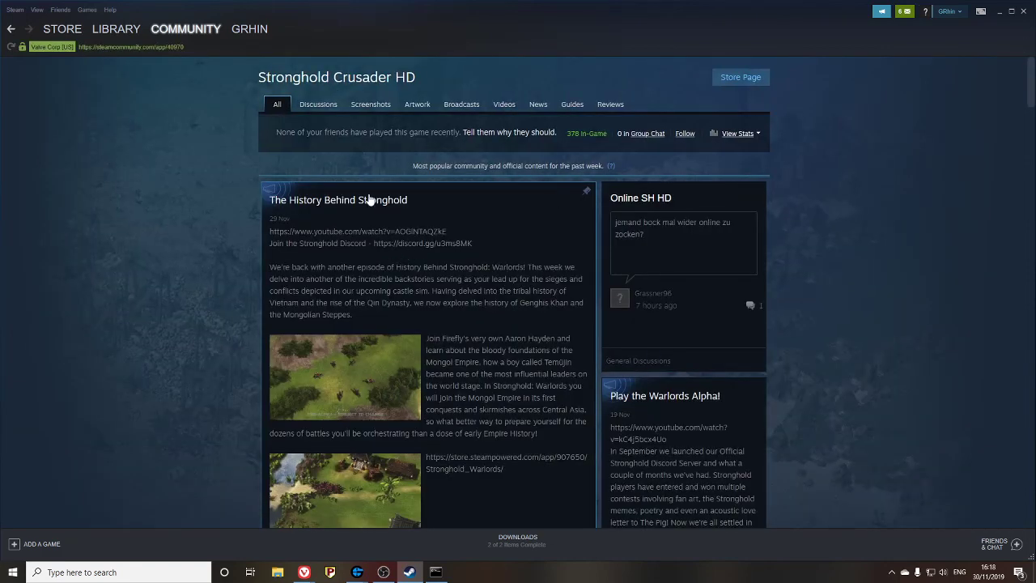
- Open the Official Multiplayer Guide from the hub's Multiplayer guides
{"action": "left_click", "coordinate": [571, 104]}
{"action": "left_click", "coordinate": [547, 212]}
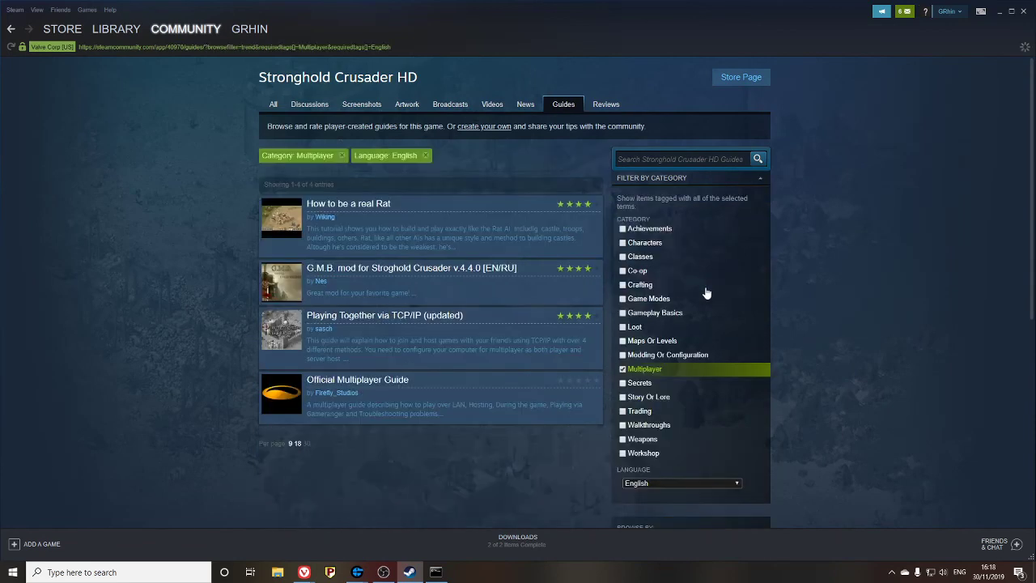
{"action": "left_click", "coordinate": [344, 385]}
{"action": "scroll", "coordinate": [576, 446], "scroll_direction": "down", "scroll_amount": 5}
{"action": "scroll", "coordinate": [348, 312], "scroll_direction": "down", "scroll_amount": 3}
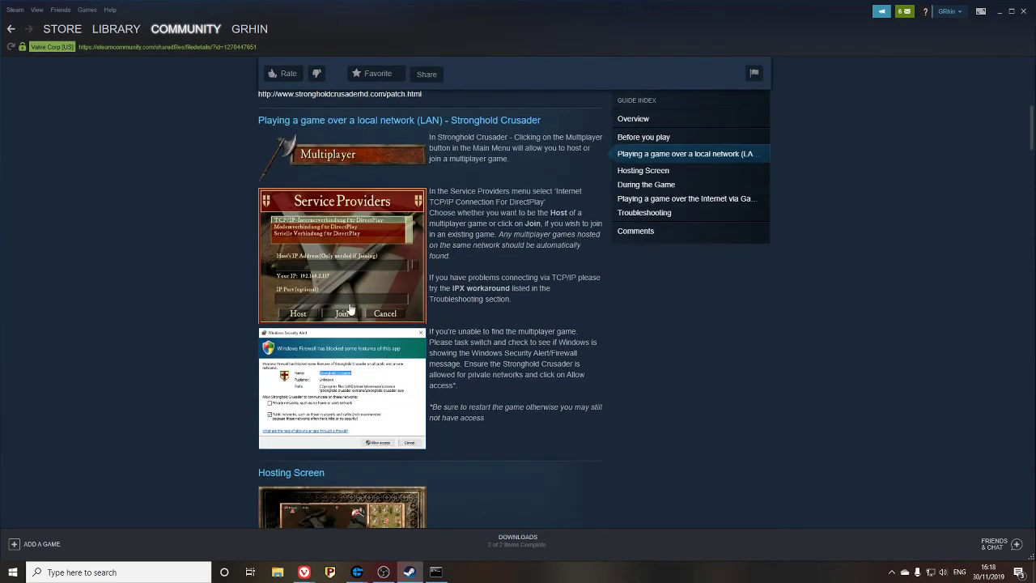
{"action": "scroll", "coordinate": [408, 279], "scroll_direction": "up", "scroll_amount": 3}
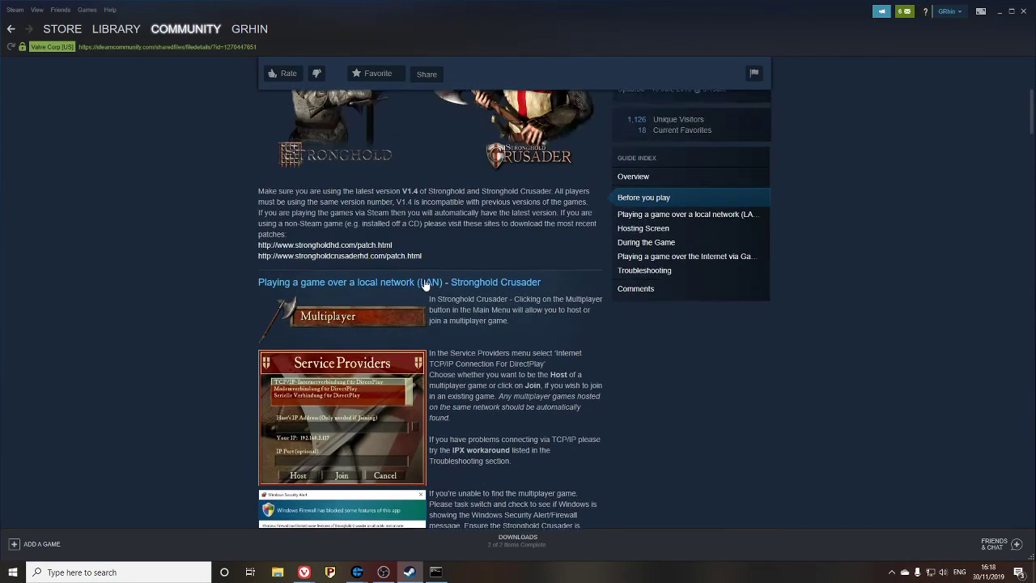
{"action": "scroll", "coordinate": [515, 324], "scroll_direction": "down", "scroll_amount": 12}
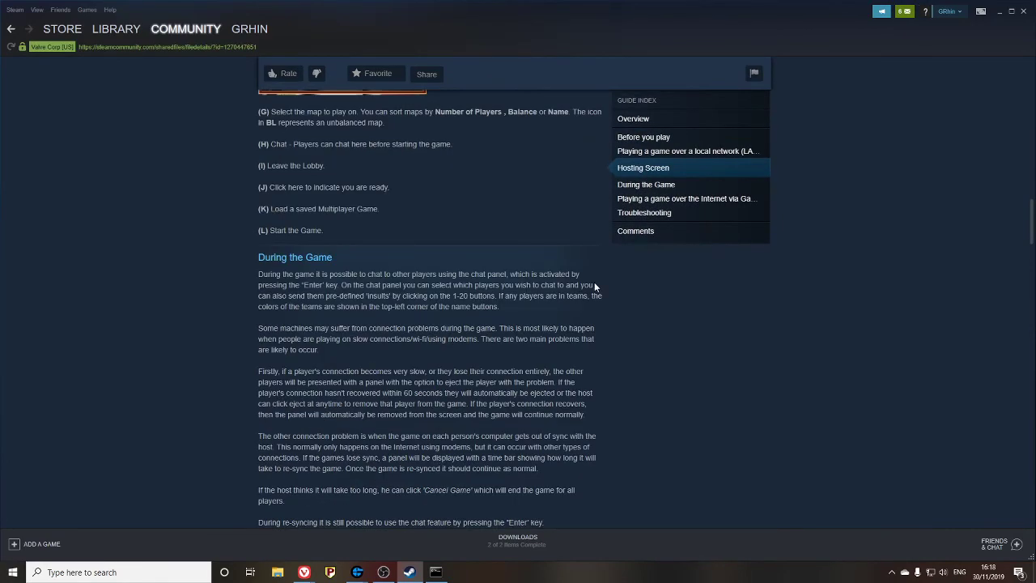
- Jump to the guide's GameRanger section and scroll back up through the guide
{"action": "left_click", "coordinate": [1031, 411]}
{"action": "scroll", "coordinate": [509, 395], "scroll_direction": "down", "scroll_amount": 10}
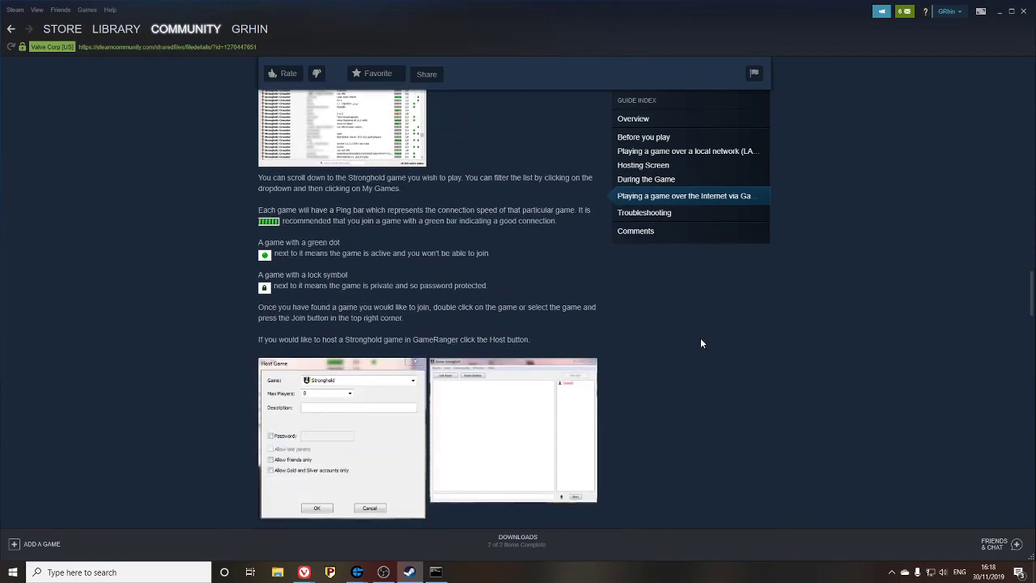
{"action": "scroll", "coordinate": [429, 308], "scroll_direction": "up", "scroll_amount": 2}
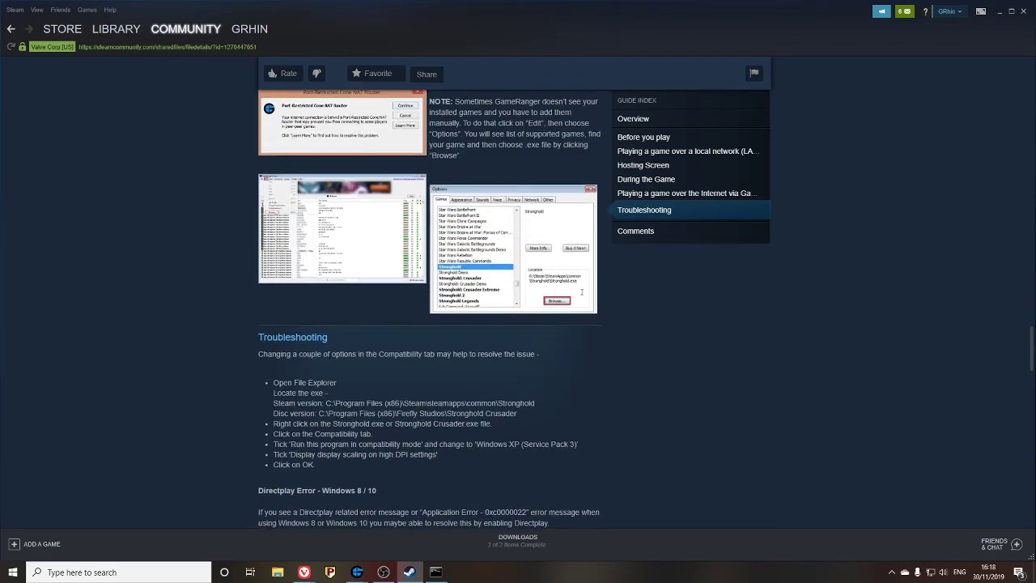
{"action": "scroll", "coordinate": [437, 380], "scroll_direction": "up", "scroll_amount": 2}
{"action": "scroll", "coordinate": [453, 401], "scroll_direction": "up", "scroll_amount": 15}
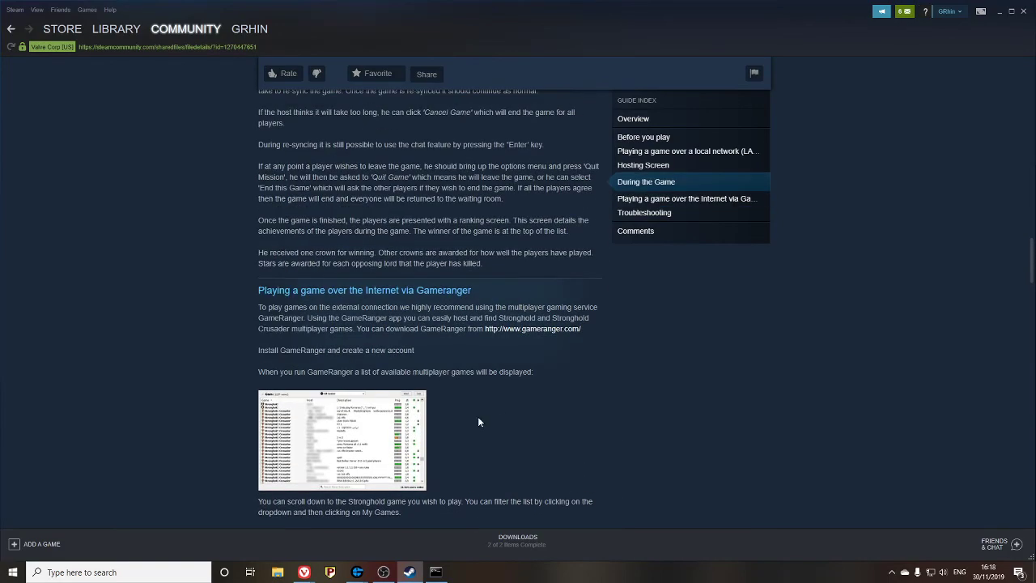
{"action": "scroll", "coordinate": [515, 394], "scroll_direction": "up", "scroll_amount": 8}
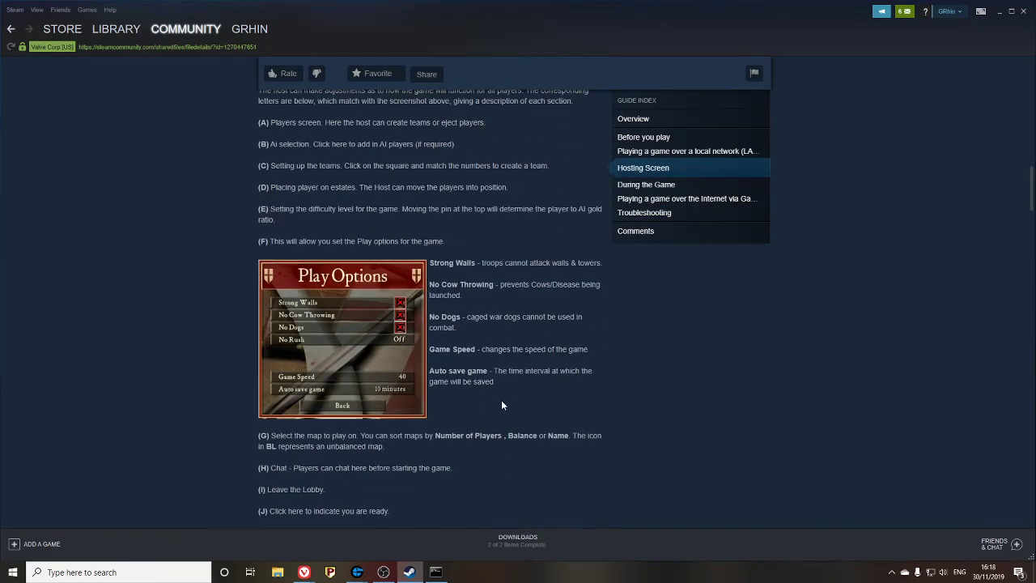
{"action": "scroll", "coordinate": [511, 404], "scroll_direction": "up", "scroll_amount": 5}
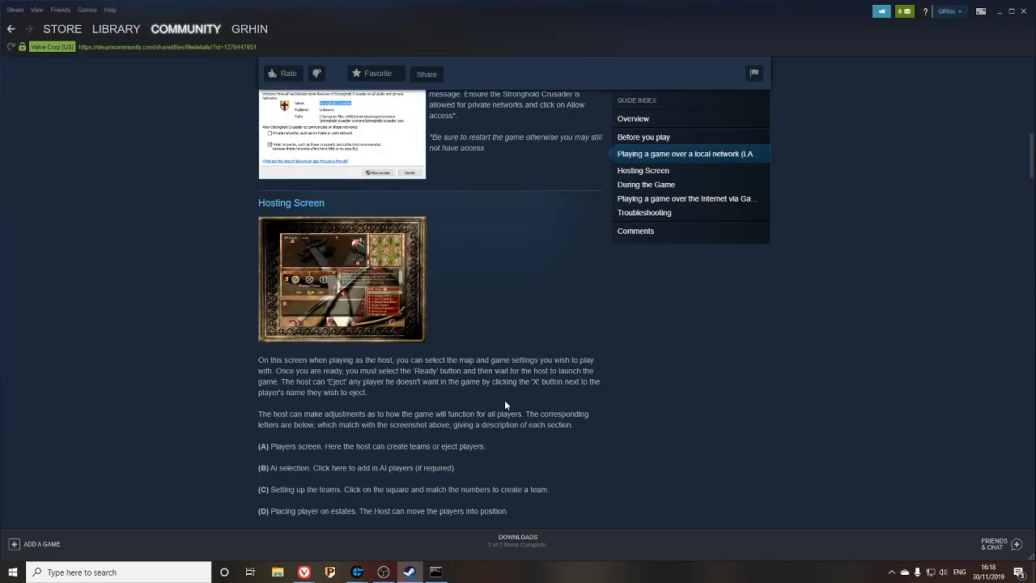